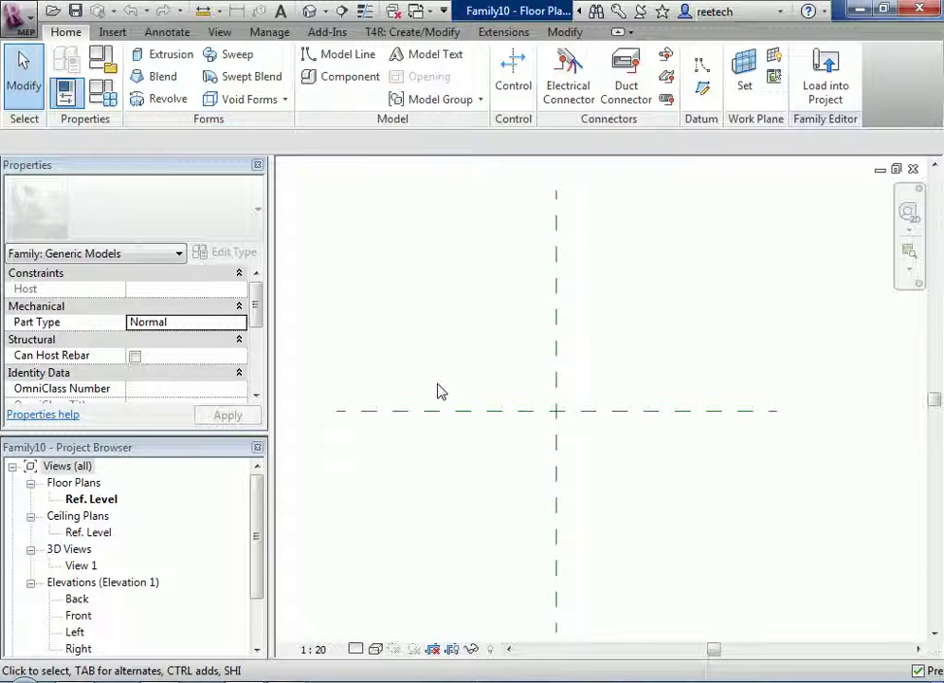
# - Float the Work Plane tools over the drawing area and show the work plane grid in the default 3D view
pyautogui.moveTo(434, 372); pyautogui.dragTo(441, 370, button='middle')
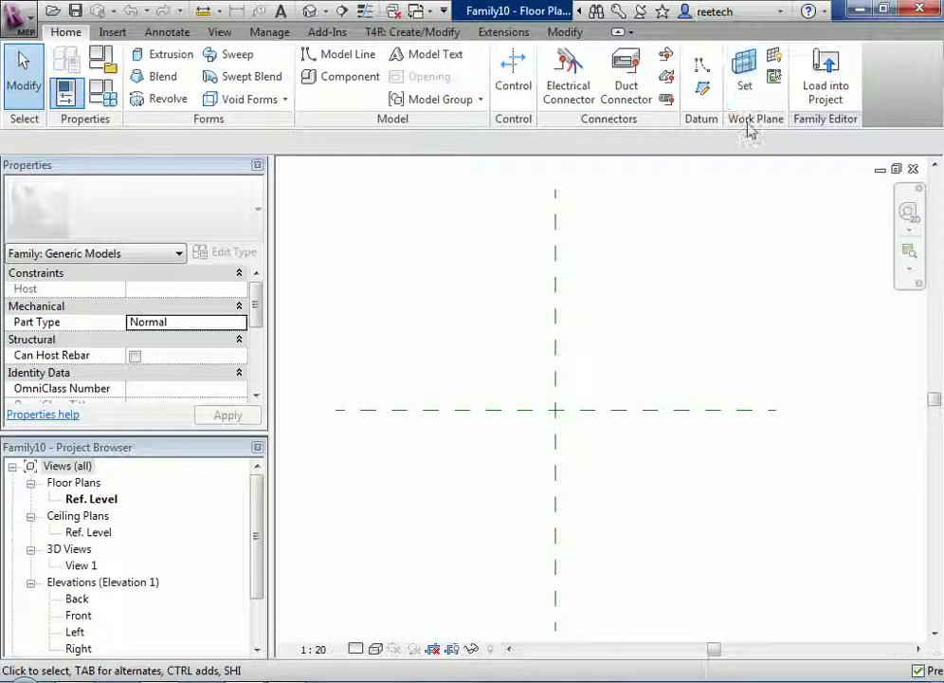
pyautogui.moveTo(756, 118); pyautogui.dragTo(748, 267)
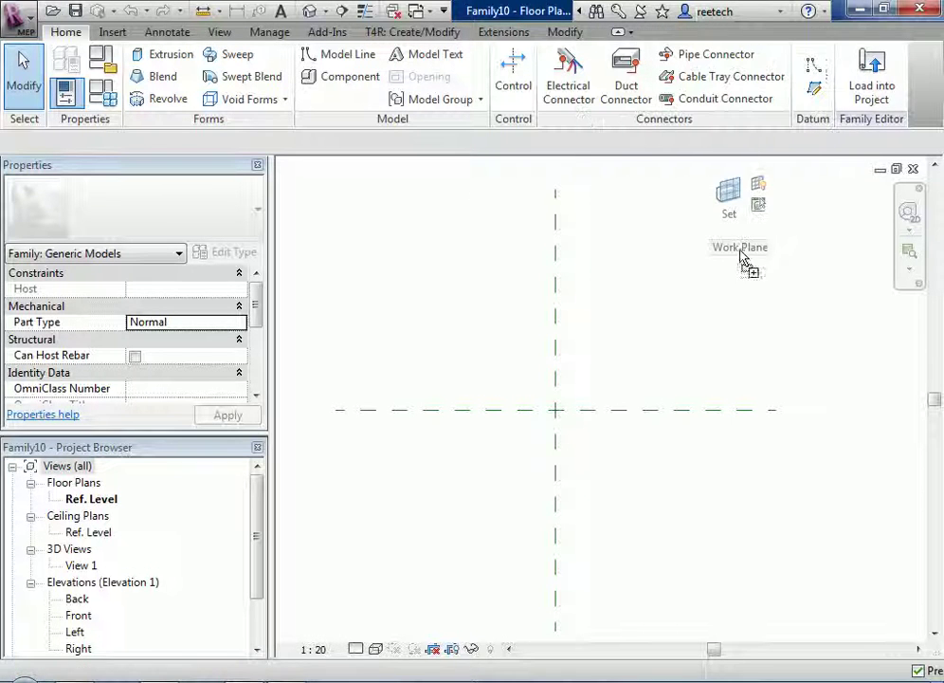
pyautogui.click(308, 11)
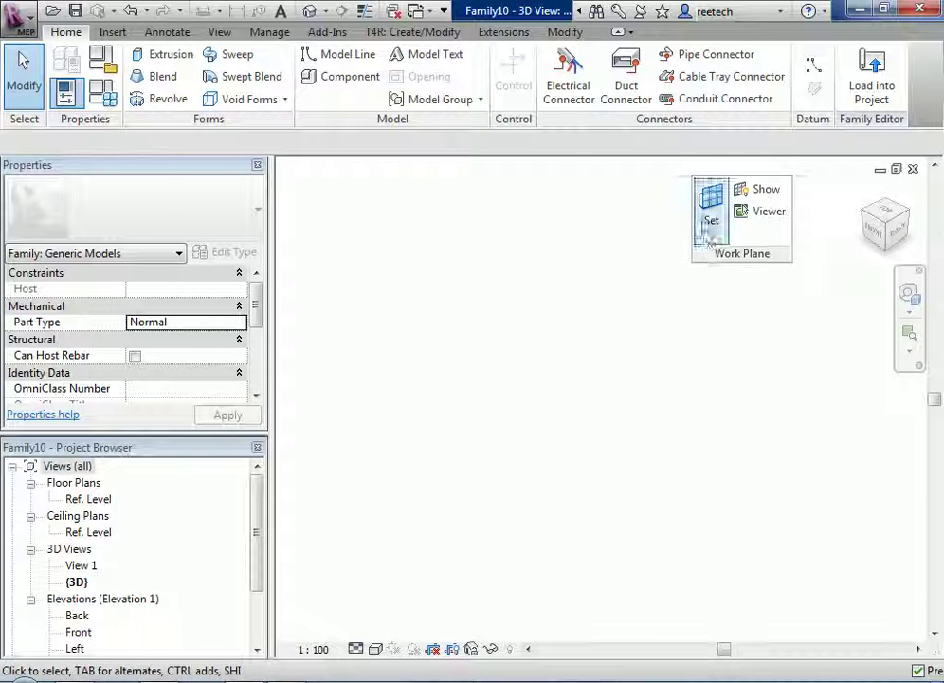
pyautogui.click(756, 194)
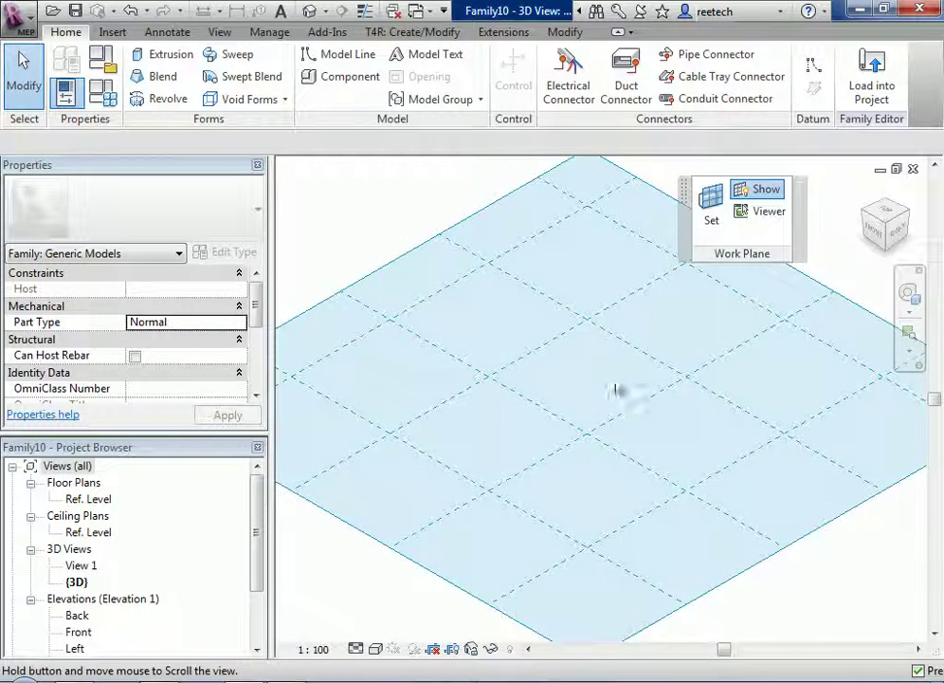
pyautogui.scroll(-3, 626, 384)
pyautogui.moveTo(612, 381); pyautogui.dragTo(509, 405, button='middle')
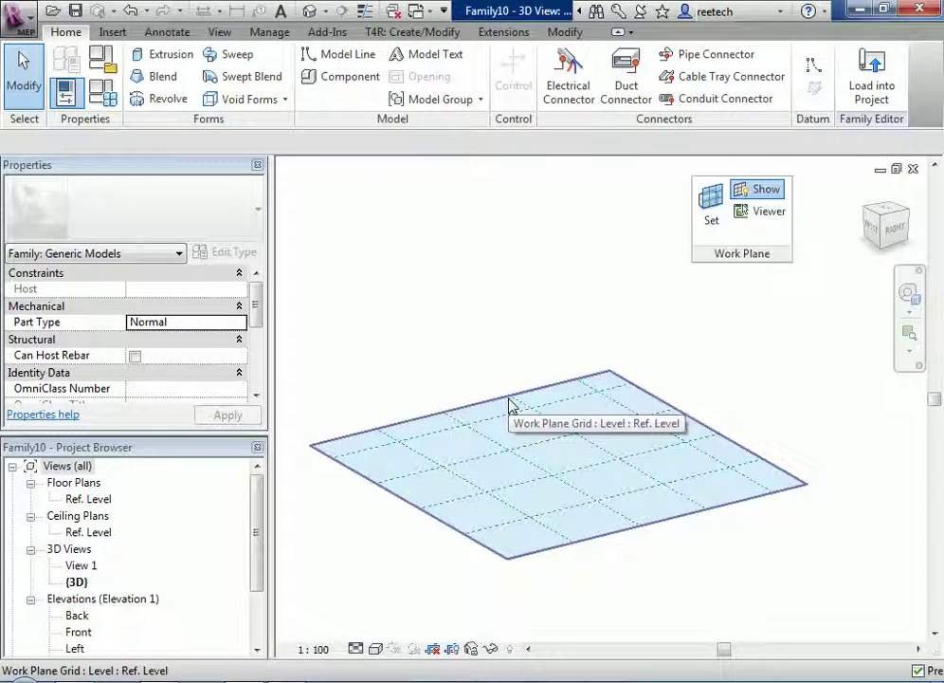
# - Select the Ref. Level work plane grid and enlarge it by stretching two of its edges outward
pyautogui.click(509, 398)
pyautogui.moveTo(518, 412); pyautogui.dragTo(555, 403, button='middle')
pyautogui.moveTo(498, 401); pyautogui.dragTo(428, 291)
pyautogui.moveTo(778, 418); pyautogui.dragTo(746, 343, button='middle')
pyautogui.moveTo(663, 440); pyautogui.dragTo(717, 529)
pyautogui.click(482, 522)
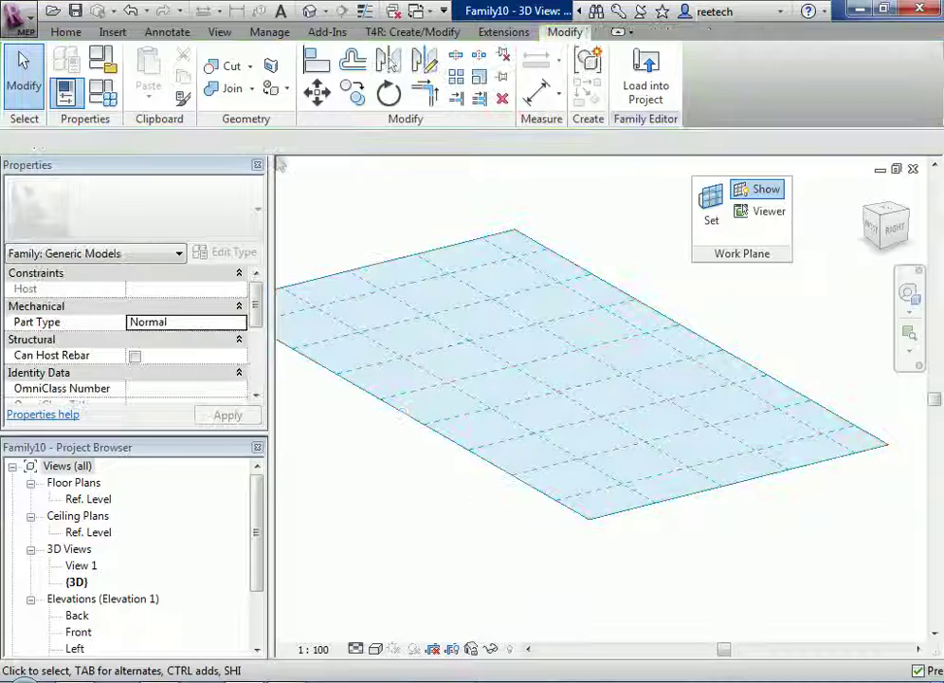
# - Draw a circular model line on the Ref. Level work plane in the 3D view
pyautogui.click(65, 31)
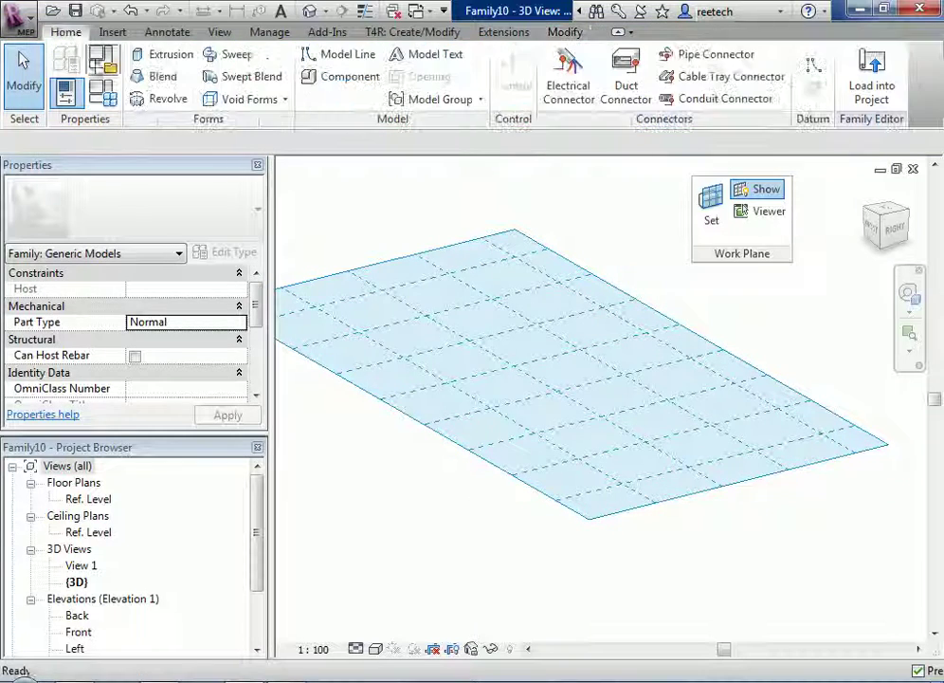
pyautogui.click(343, 55)
pyautogui.click(421, 345)
pyautogui.click(464, 318)
pyautogui.rightClick(448, 281)
pyautogui.click(464, 295)
pyautogui.rightClick(460, 288)
pyautogui.click(476, 300)
# - Set the work plane by name to Reference Plane : Center (Front/Back) and inspect its grid around the circle
pyautogui.keyDown('shift'); pyautogui.moveTo(506, 348); pyautogui.dragTo(632, 367, button='middle'); pyautogui.keyUp('shift')
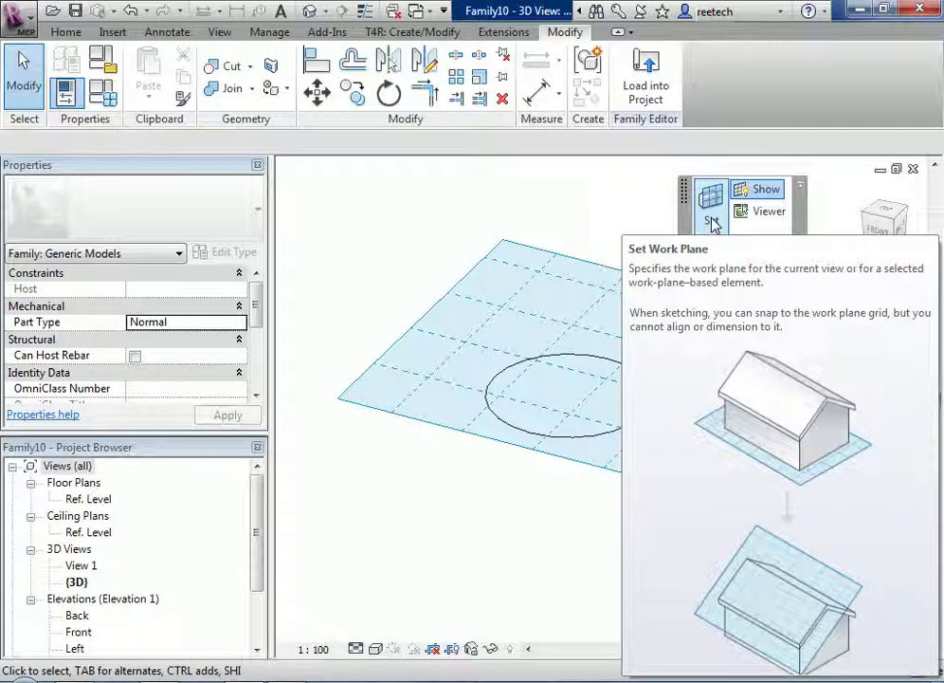
pyautogui.click(711, 222)
pyautogui.moveTo(528, 225); pyautogui.dragTo(445, 186)
pyautogui.click(359, 308)
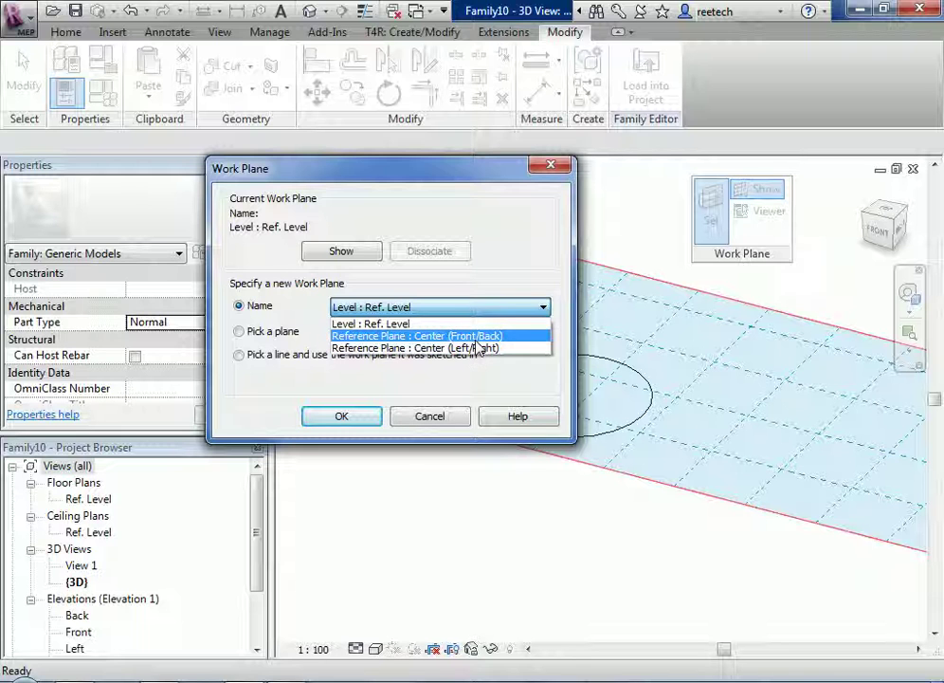
pyautogui.press('Return')
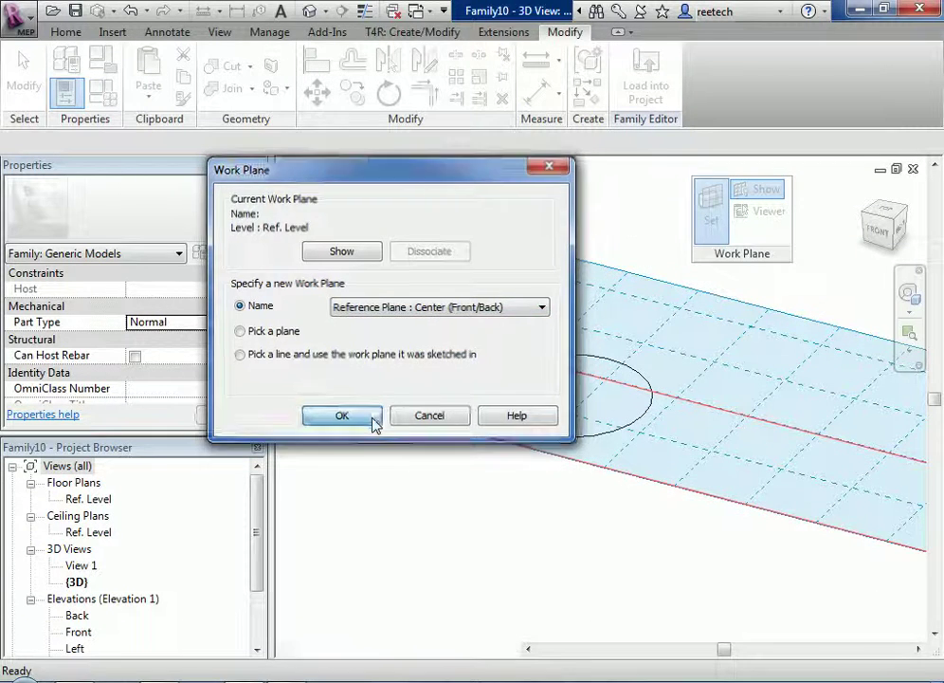
pyautogui.click(374, 425)
pyautogui.keyDown('shift'); pyautogui.moveTo(543, 421); pyautogui.dragTo(601, 375, button='middle'); pyautogui.keyUp('shift')
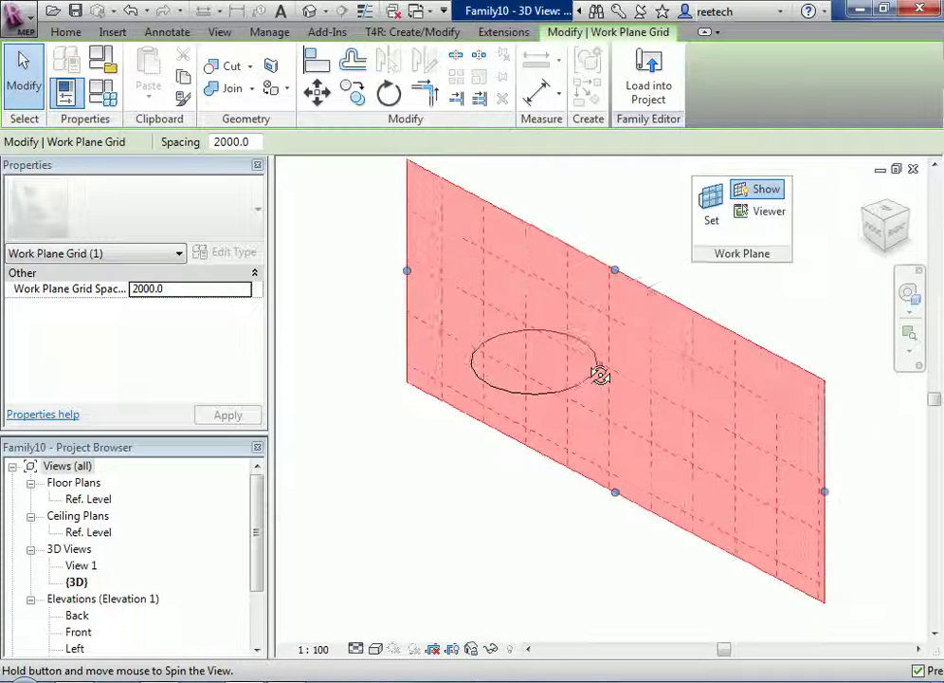
# - Set the work plane by name to Reference Plane : Center (Left/Right) and inspect its grid around the circle
pyautogui.click(709, 225)
pyautogui.click(490, 308)
pyautogui.click(477, 349)
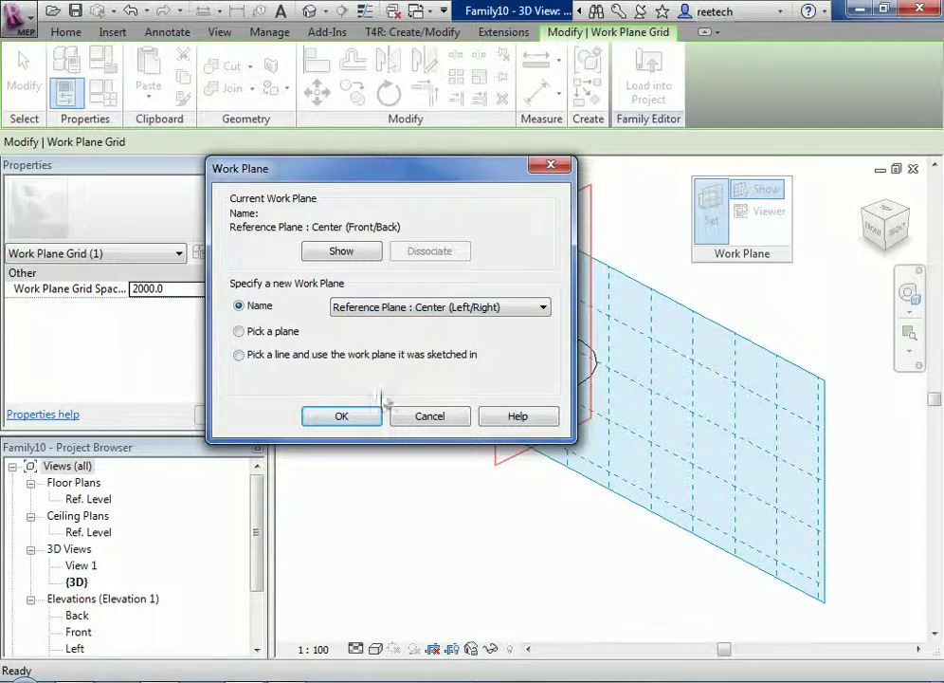
pyautogui.click(342, 416)
pyautogui.keyDown('shift'); pyautogui.moveTo(425, 436); pyautogui.dragTo(696, 372, button='middle'); pyautogui.keyUp('shift')
pyautogui.click(696, 372)
pyautogui.keyDown('shift'); pyautogui.moveTo(835, 379); pyautogui.dragTo(700, 414, button='middle'); pyautogui.keyUp('shift')
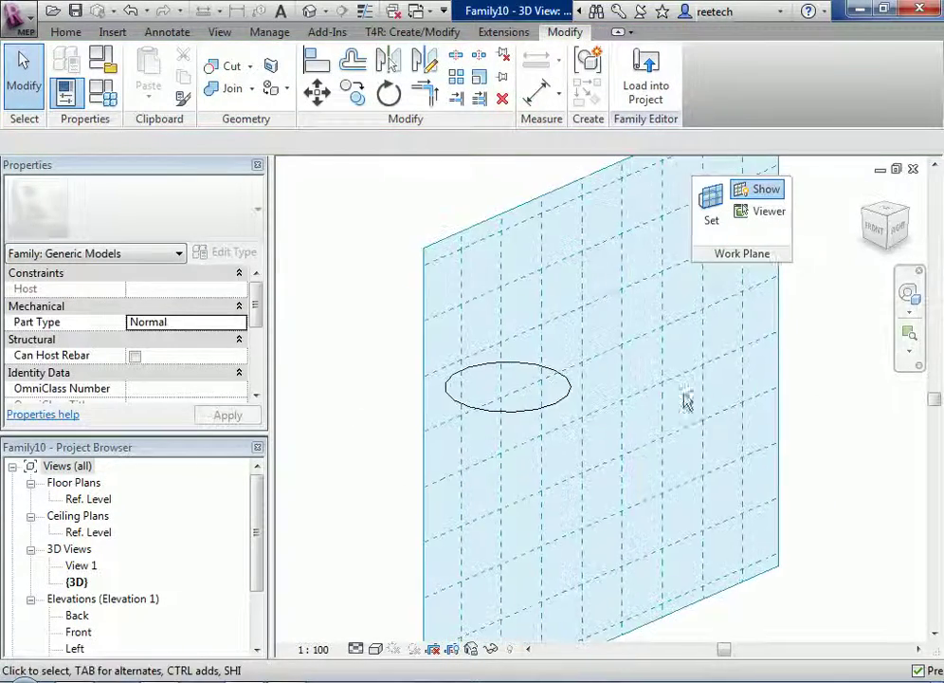
pyautogui.scroll(-2, 669, 358)
# - Look over the open view windows and open the family's Ref. Level floor plan
pyautogui.click(896, 170)
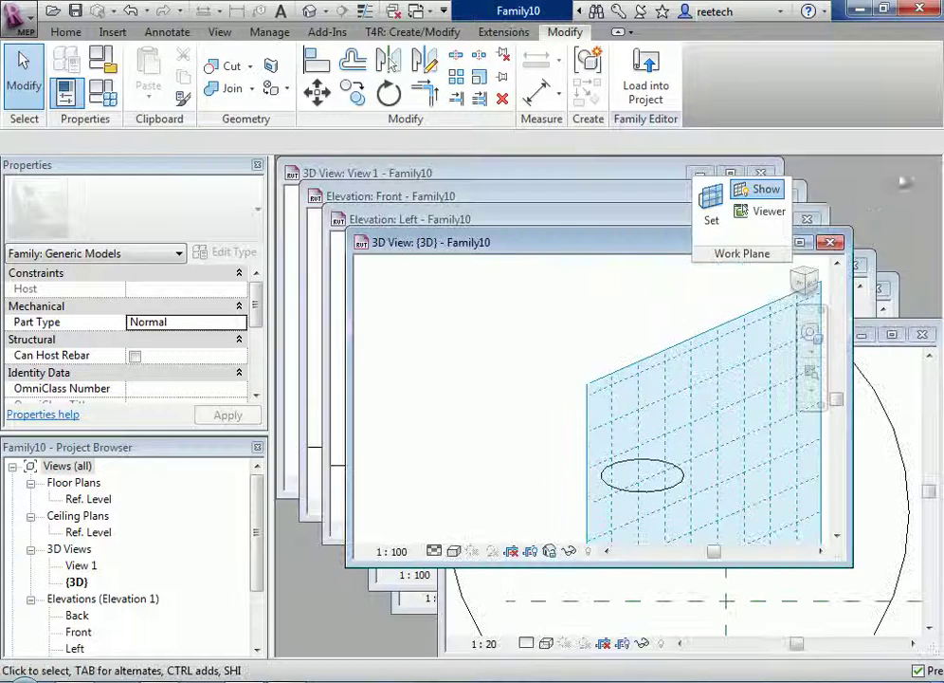
pyautogui.click(802, 245)
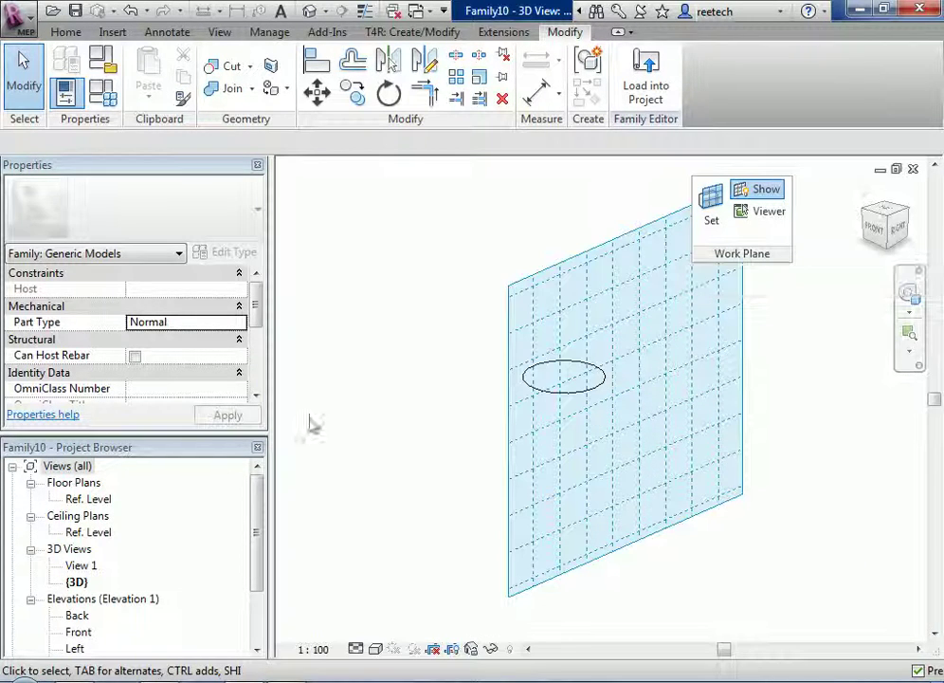
pyautogui.doubleClick(90, 499)
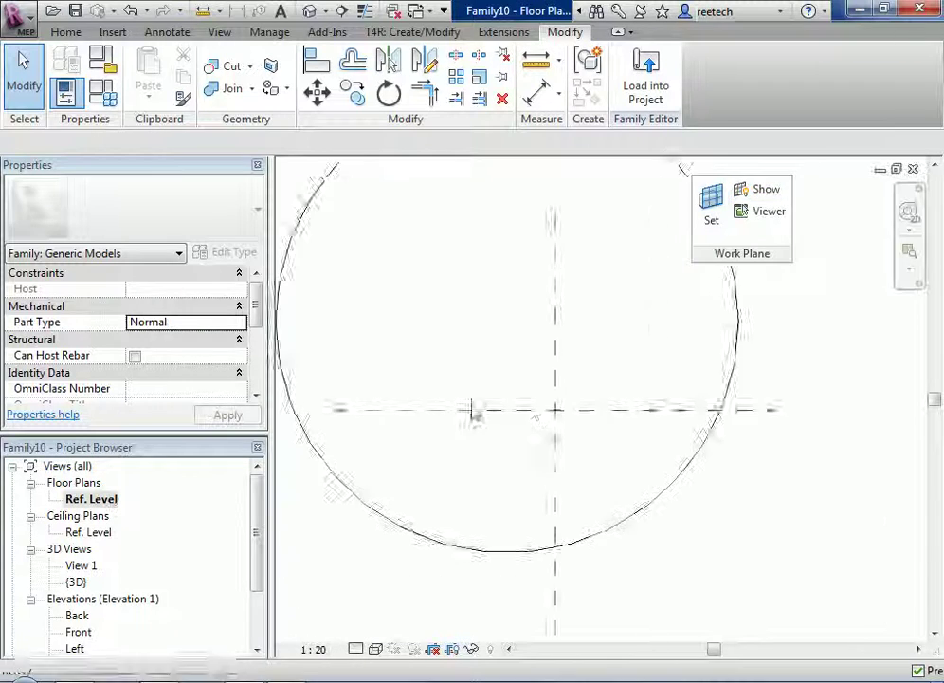
# - Close Project1 and another open file without saving them
pyautogui.click(417, 10)
pyautogui.click(446, 34)
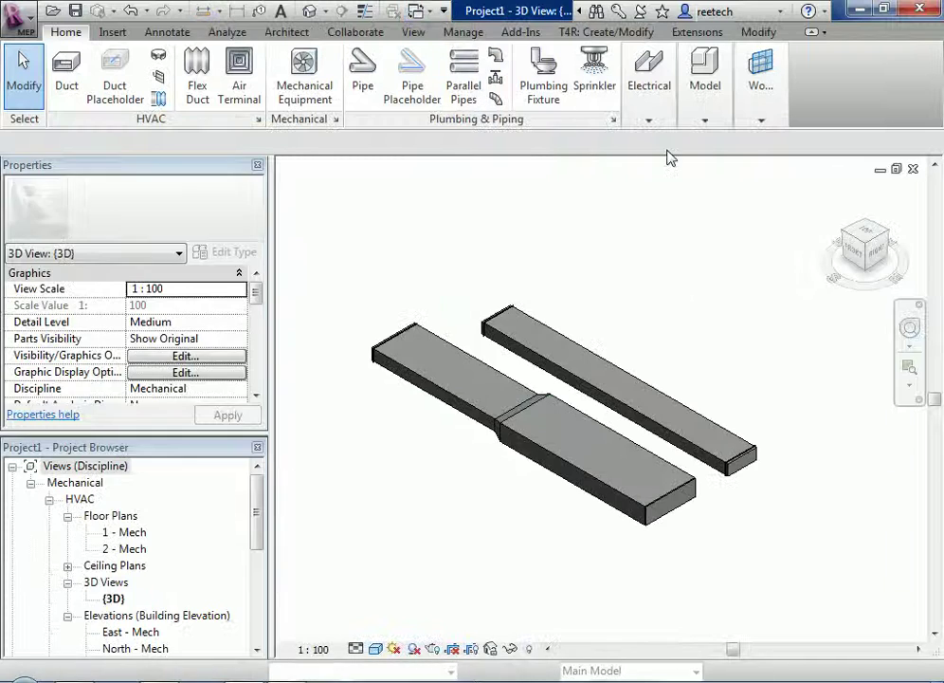
pyautogui.click(914, 169)
pyautogui.click(526, 355)
pyautogui.click(418, 11)
pyautogui.click(455, 34)
pyautogui.click(913, 169)
pyautogui.click(520, 354)
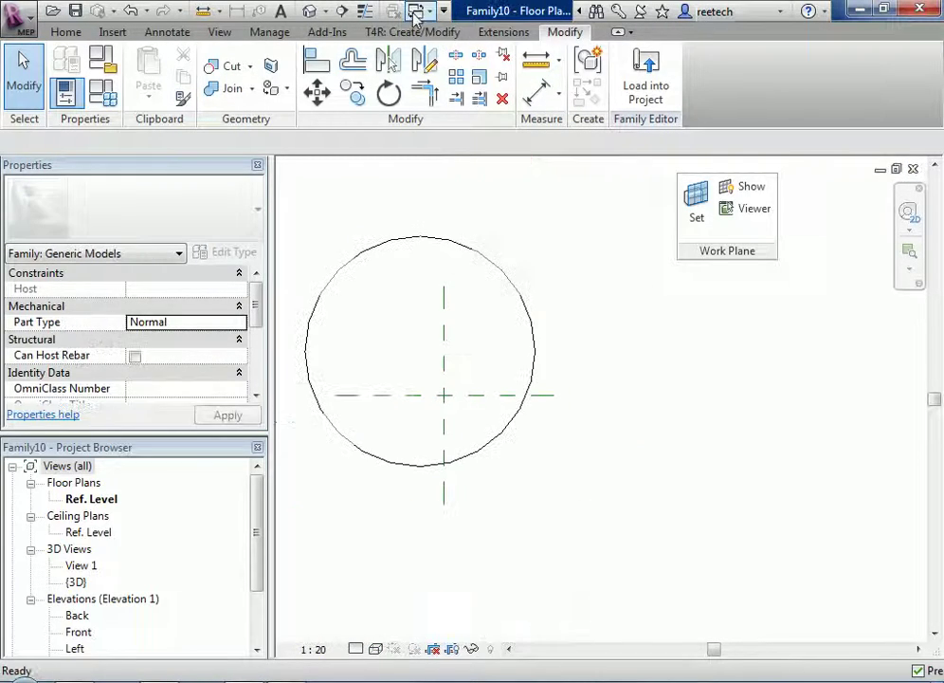
# - Switch to the Family6 3D view and close that family without saving
pyautogui.click(417, 10)
pyautogui.click(493, 35)
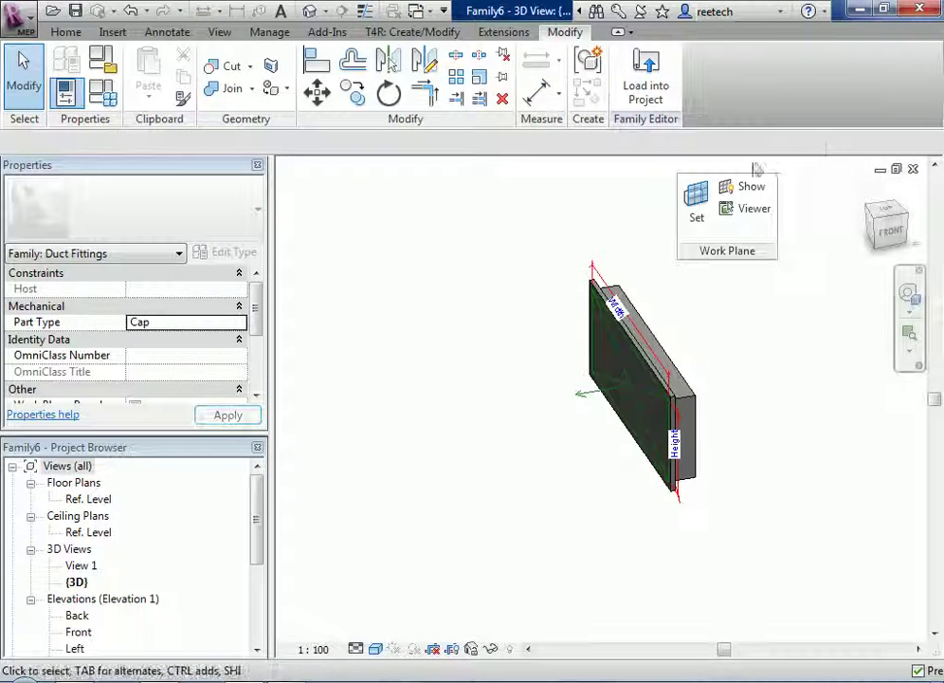
pyautogui.click(417, 10)
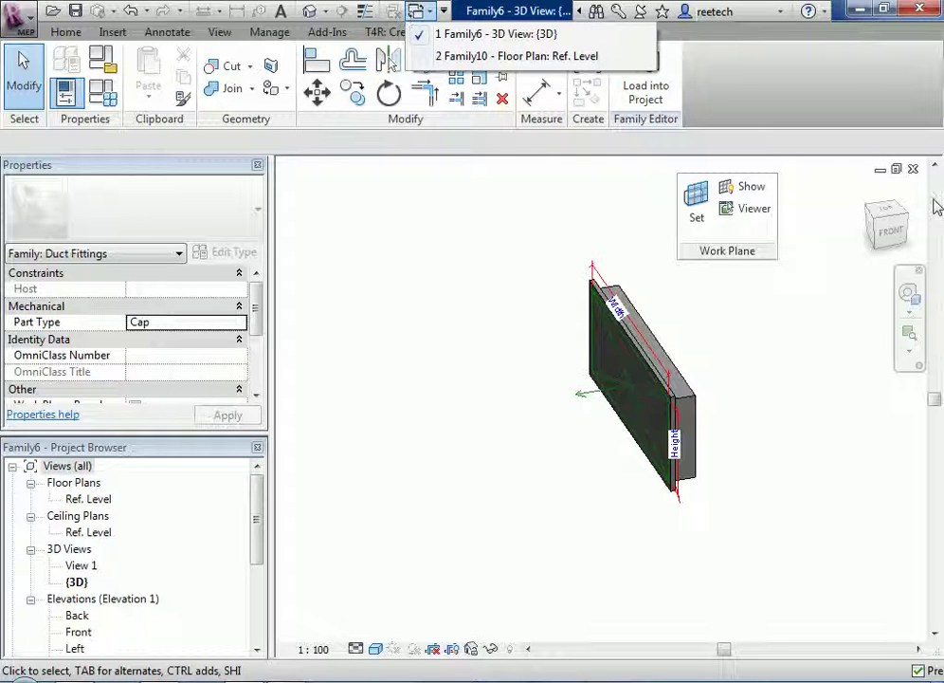
pyautogui.click(912, 169)
pyautogui.click(913, 169)
pyautogui.click(524, 354)
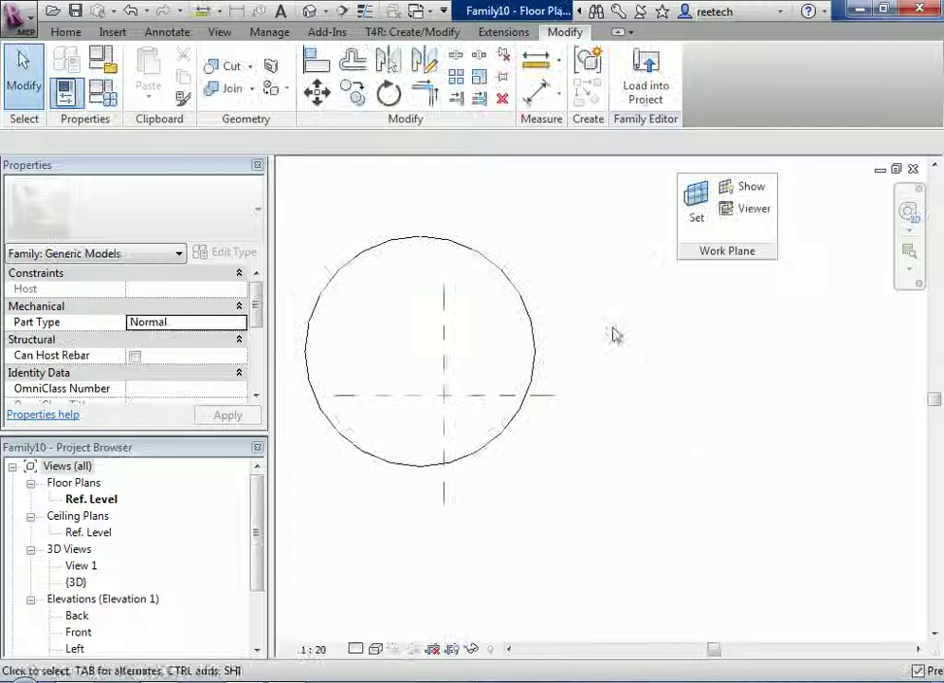
# - Tile the family's Ref. Level floor plan and default 3D view side by side, with the model visible in both
pyautogui.click(313, 11)
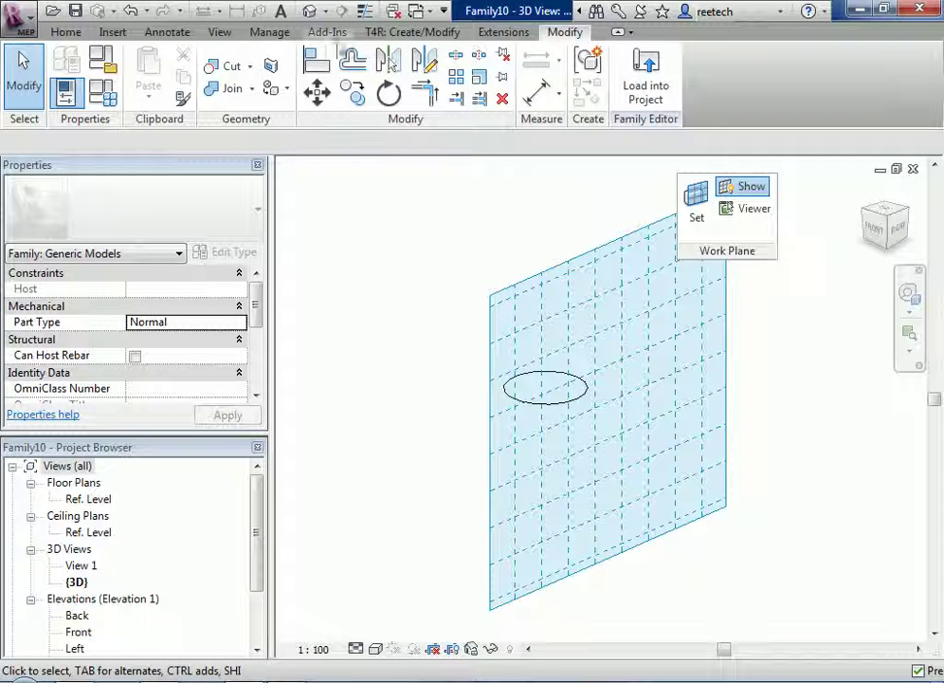
pyautogui.click(220, 32)
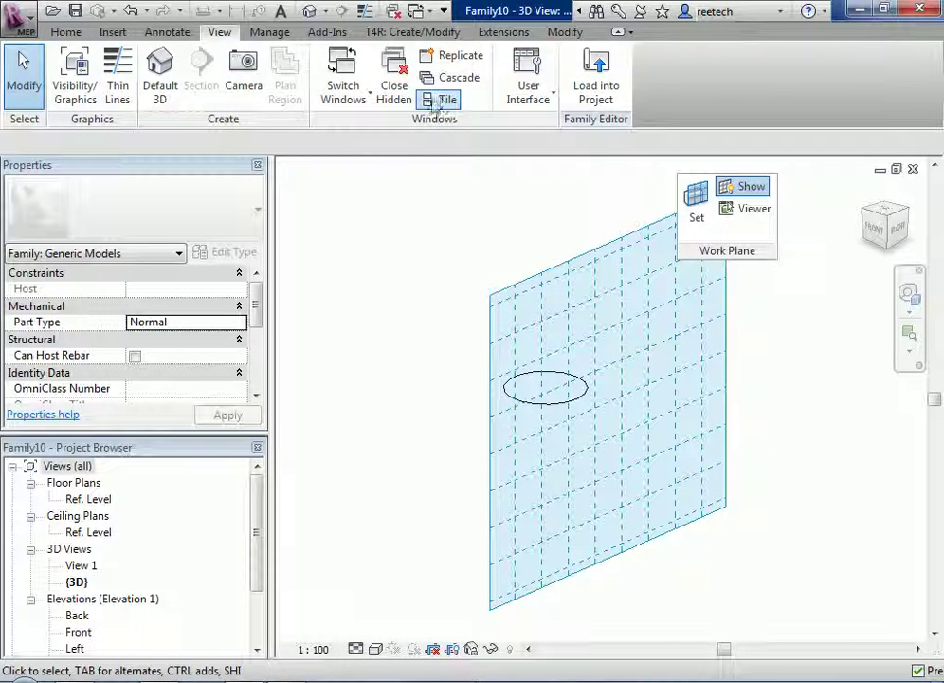
pyautogui.click(440, 98)
pyautogui.click(792, 214)
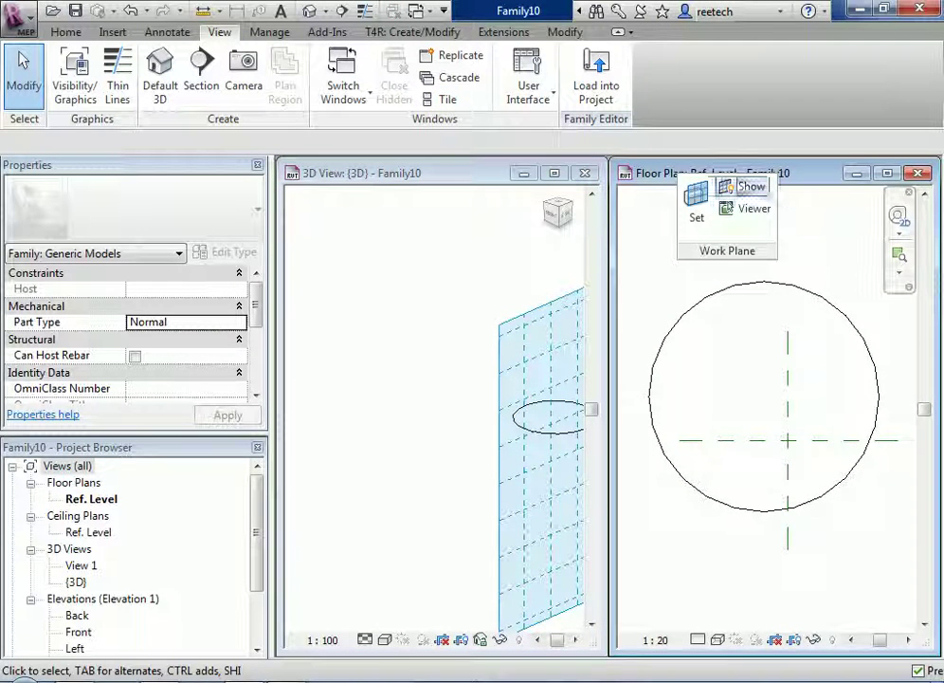
pyautogui.click(450, 101)
pyautogui.click(710, 358)
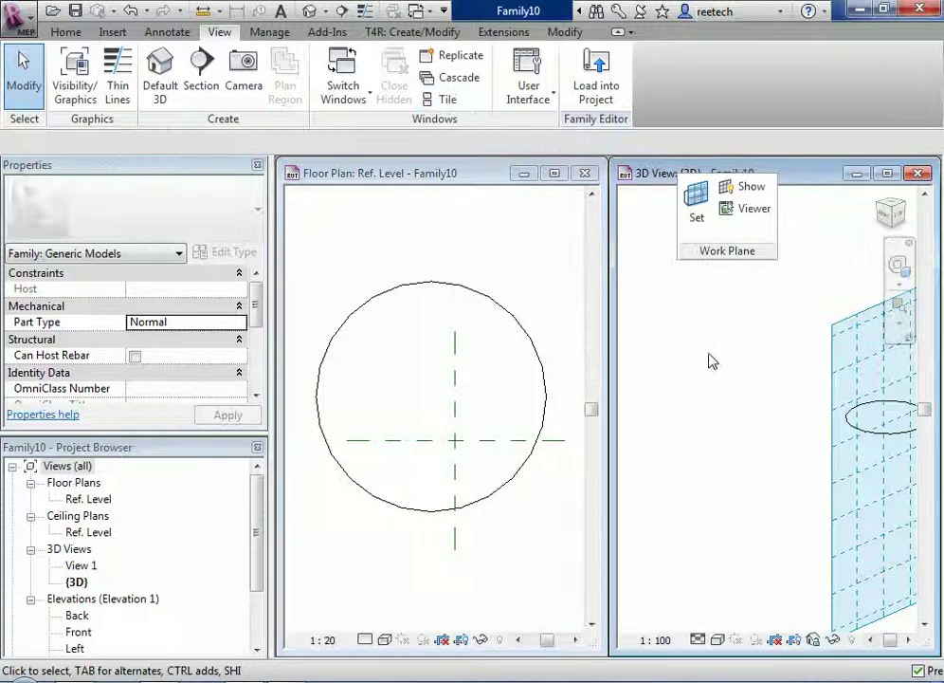
pyautogui.scroll(-2, 737, 359)
pyautogui.moveTo(749, 365); pyautogui.dragTo(709, 360, button='middle')
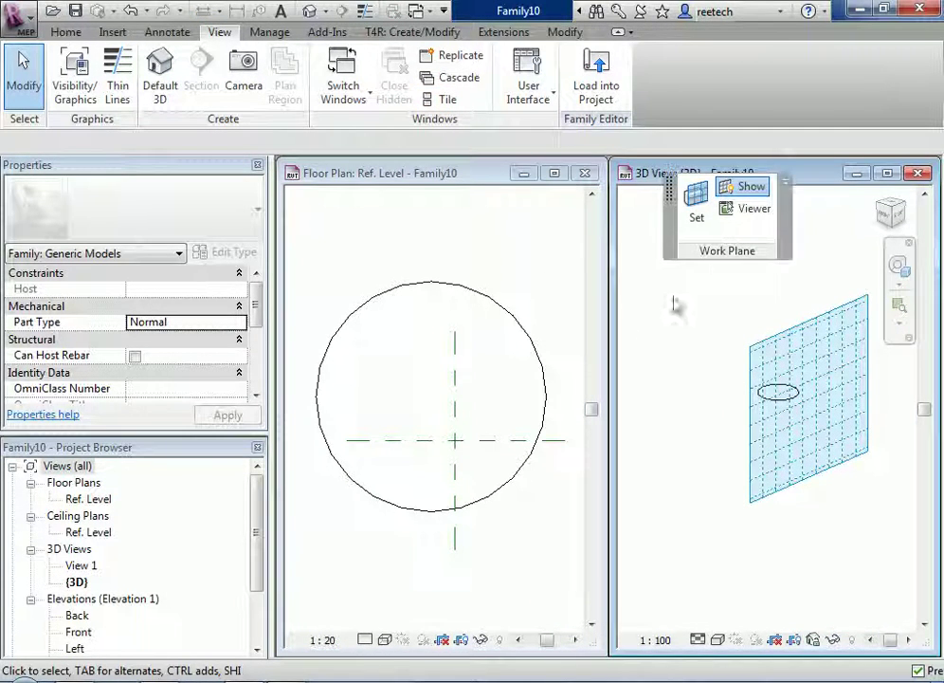
pyautogui.click(563, 301)
pyautogui.scroll(-1, 563, 302)
pyautogui.moveTo(569, 312); pyautogui.dragTo(555, 315, button='middle')
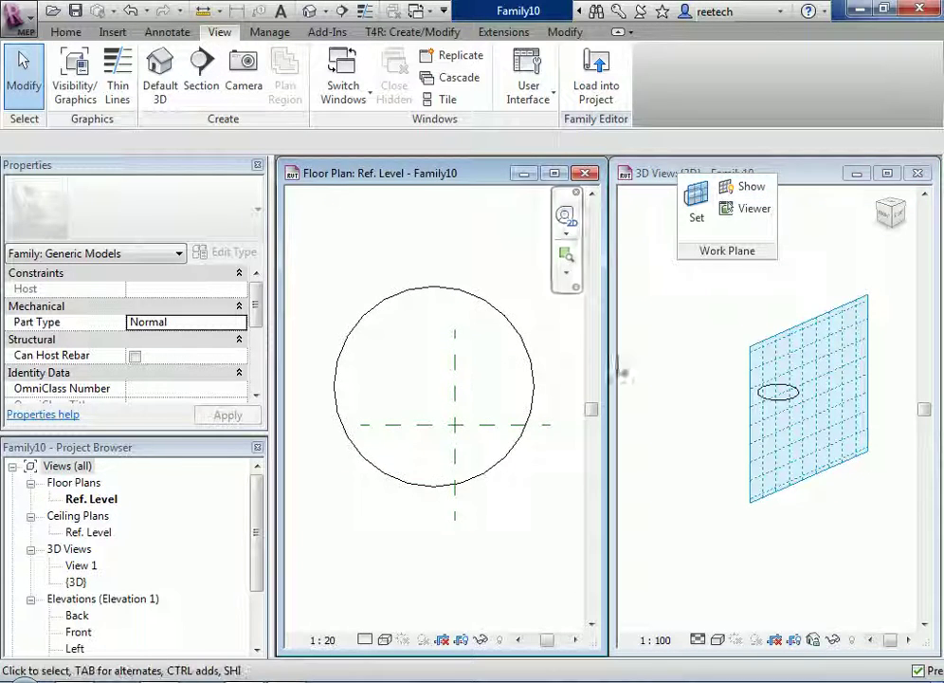
# - Compare the Center (Left/Right) reference plane in the floor plan with the work plane grid in the 3D view
pyautogui.click(461, 388)
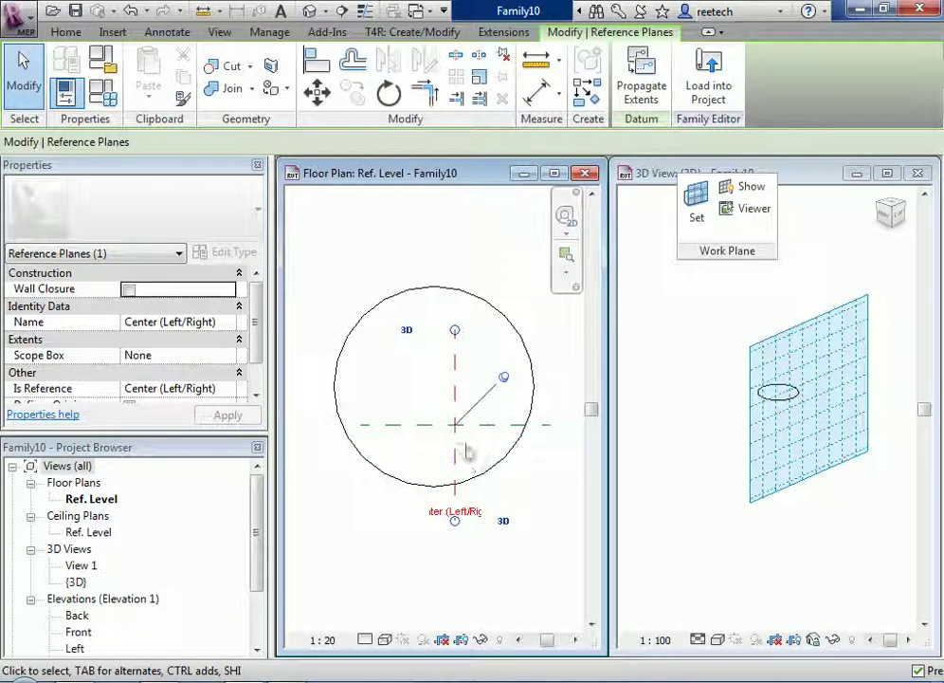
pyautogui.click(770, 347)
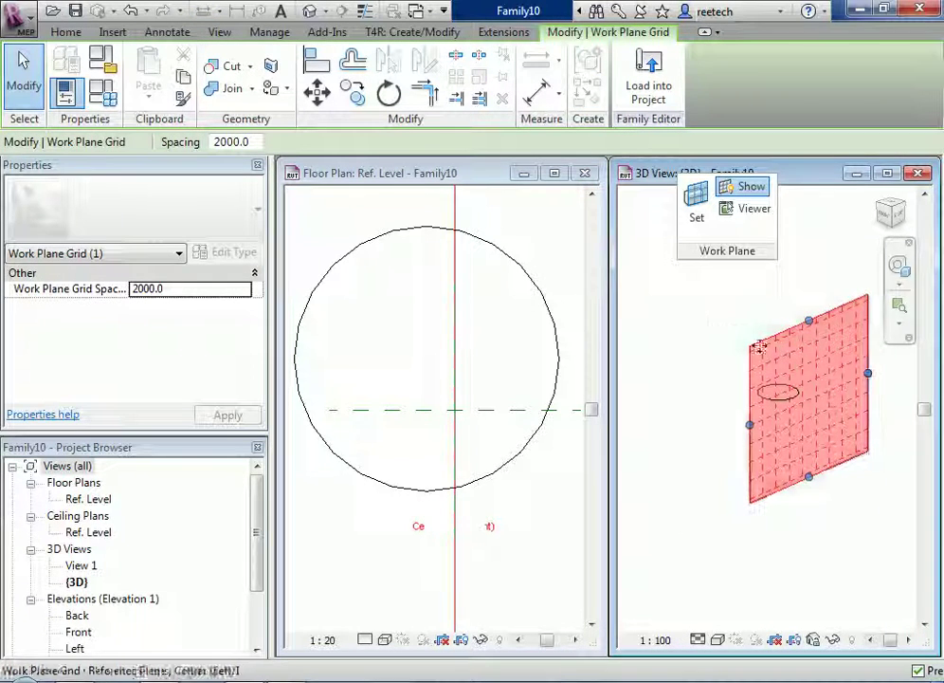
pyautogui.scroll(3, 702, 375)
pyautogui.click(468, 361)
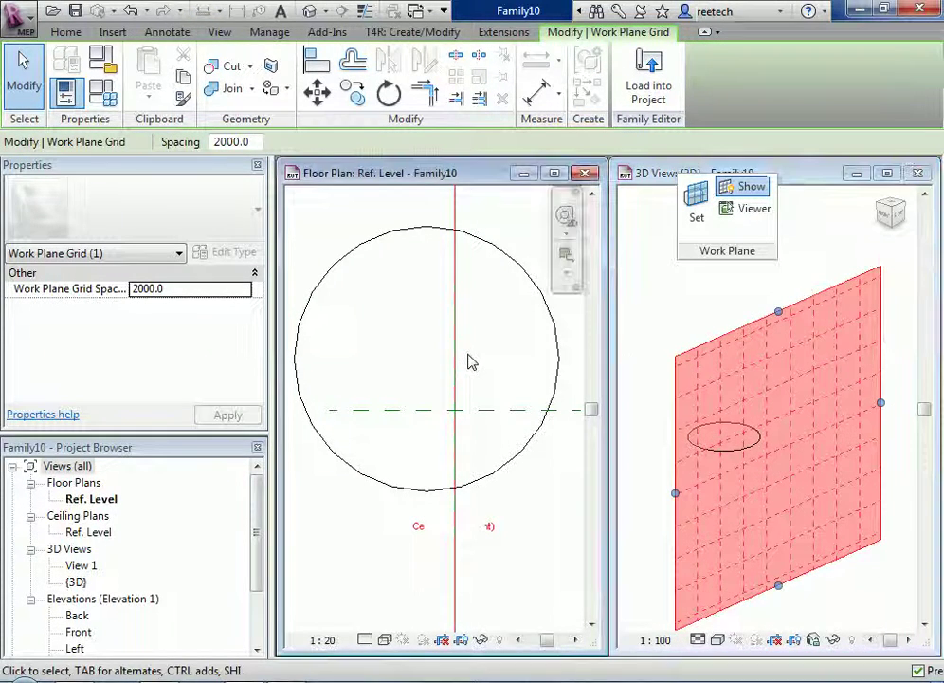
pyautogui.scroll(-2, 521, 348)
pyautogui.moveTo(521, 348); pyautogui.dragTo(494, 381, button='middle')
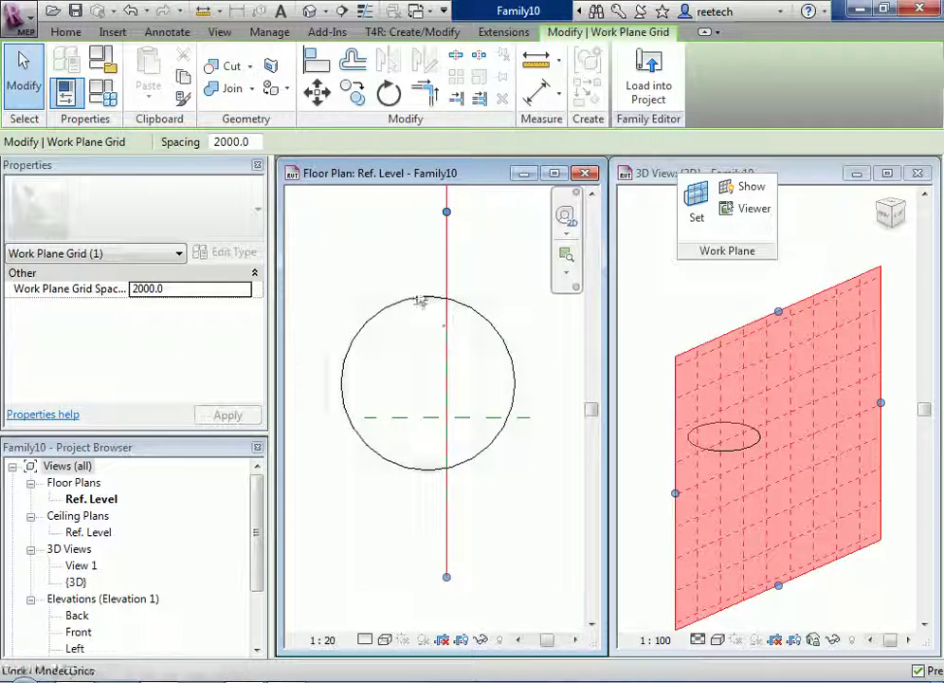
pyautogui.click(375, 273)
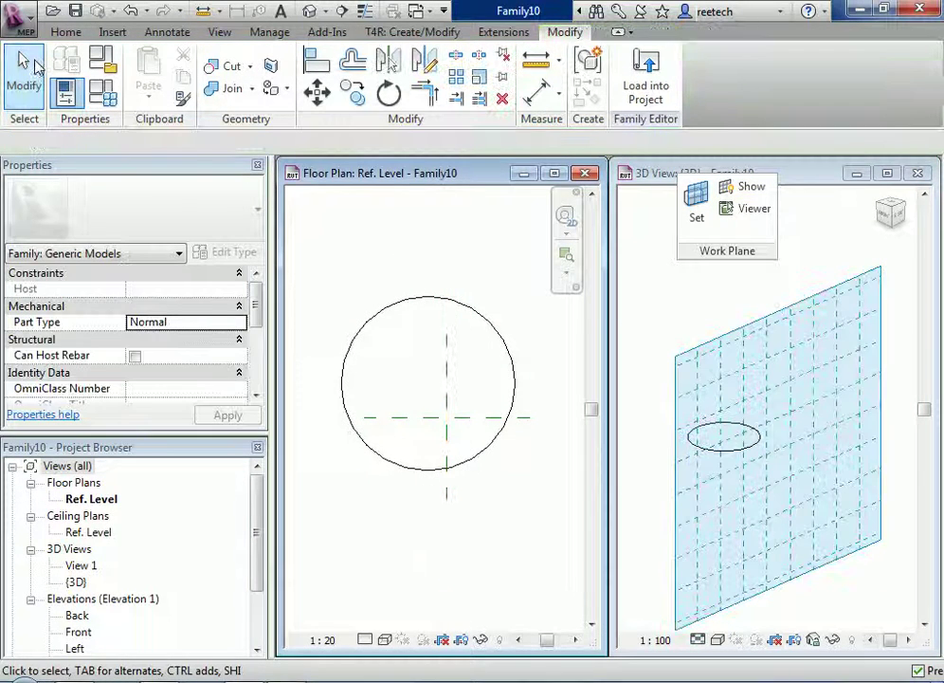
# - Draw a diagonal reference plane at 45° across the circle in the Ref. Level floor plan
pyautogui.click(60, 33)
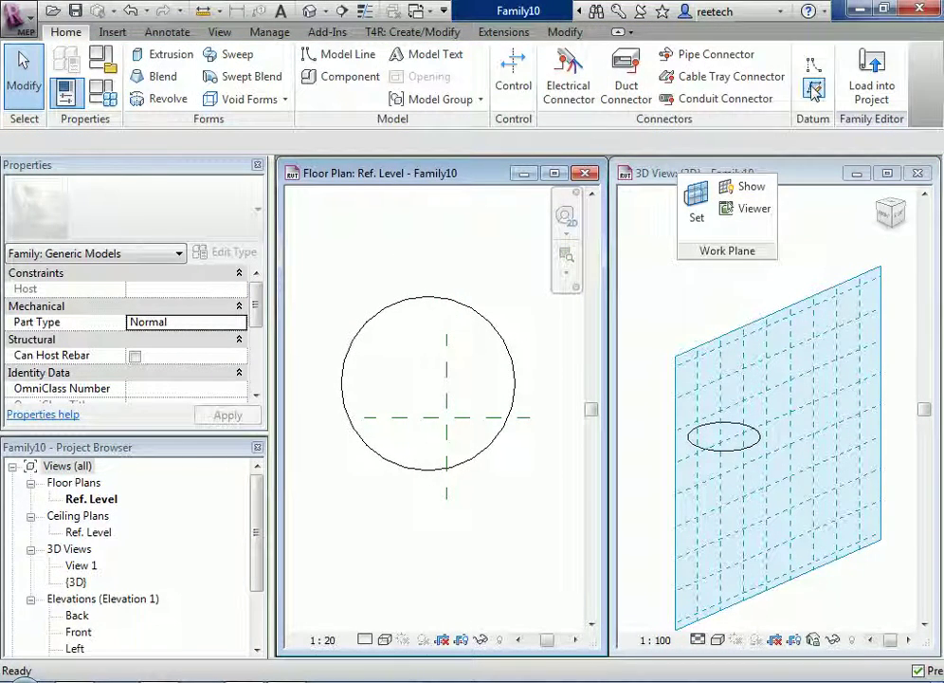
pyautogui.click(815, 88)
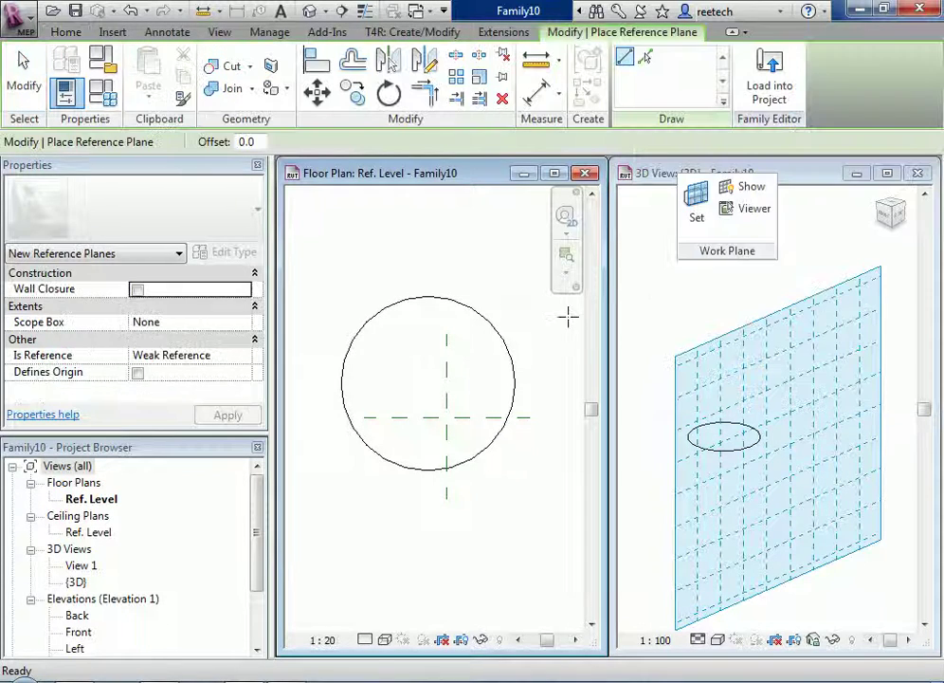
pyautogui.click(386, 339)
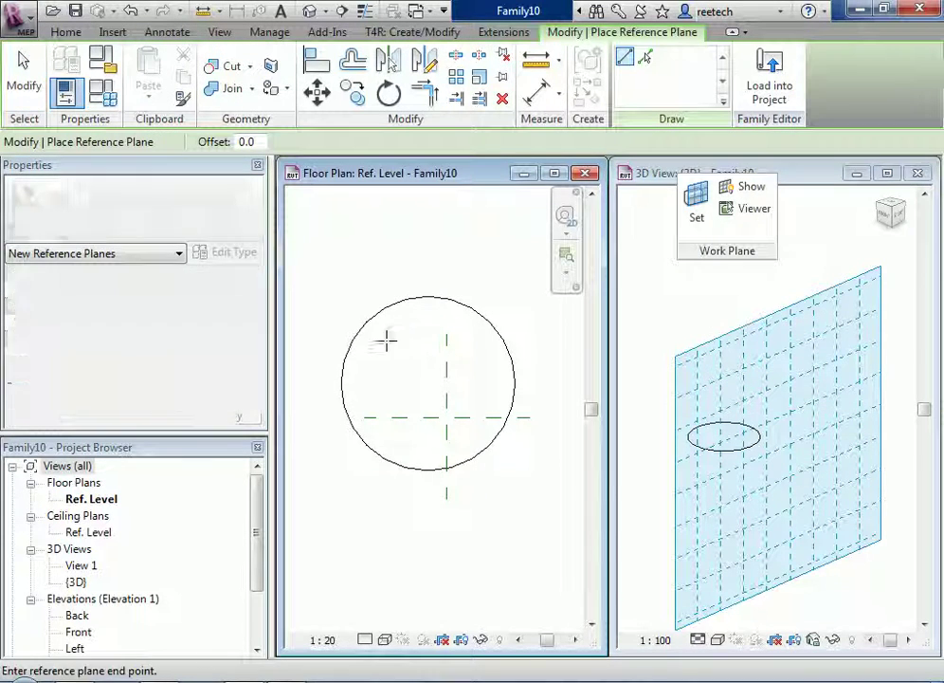
pyautogui.click(505, 453)
pyautogui.rightClick(426, 247)
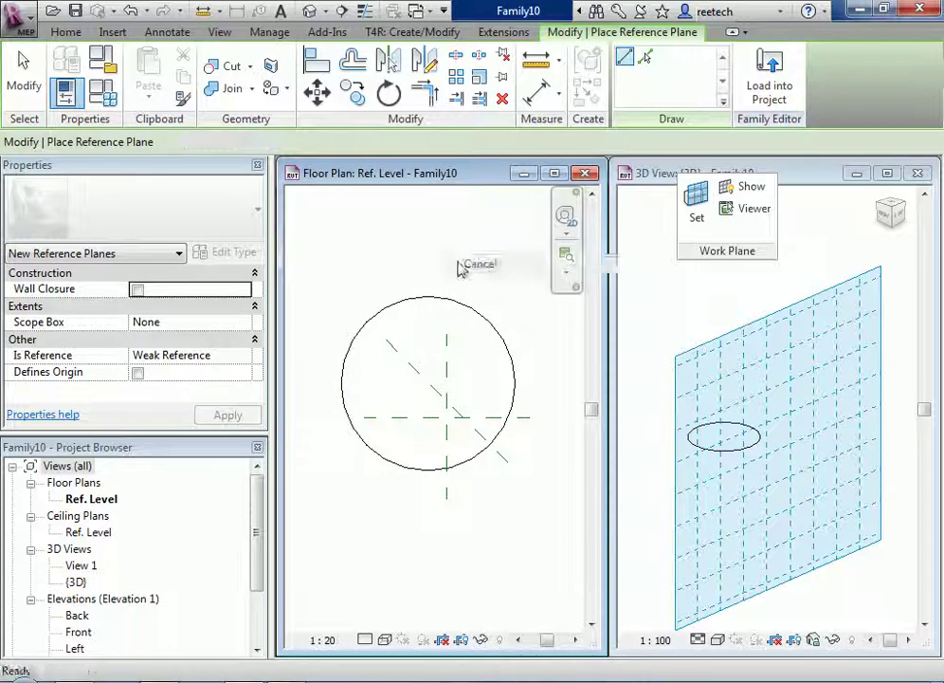
pyautogui.click(451, 262)
# - Name the new diagonal reference plane A
pyautogui.click(415, 368)
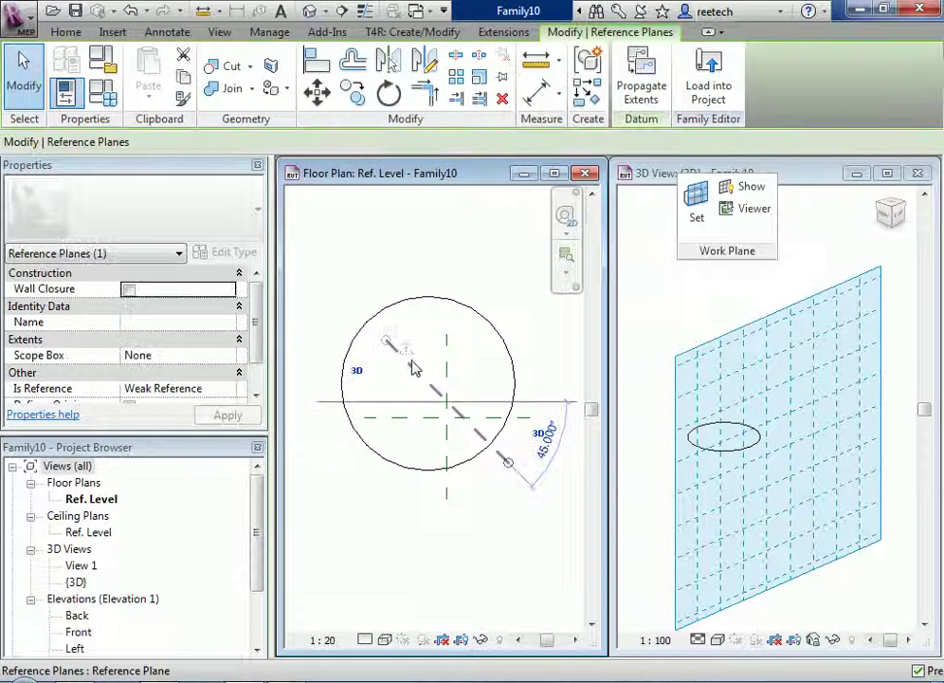
pyautogui.click(175, 321)
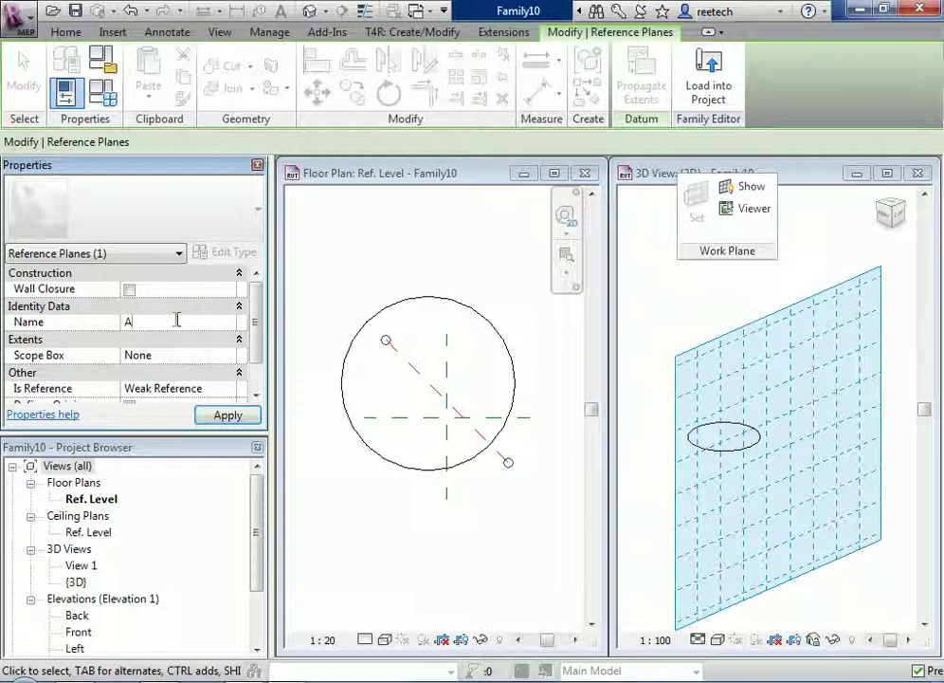
pyautogui.write('A')
pyautogui.click(254, 411)
pyautogui.click(299, 376)
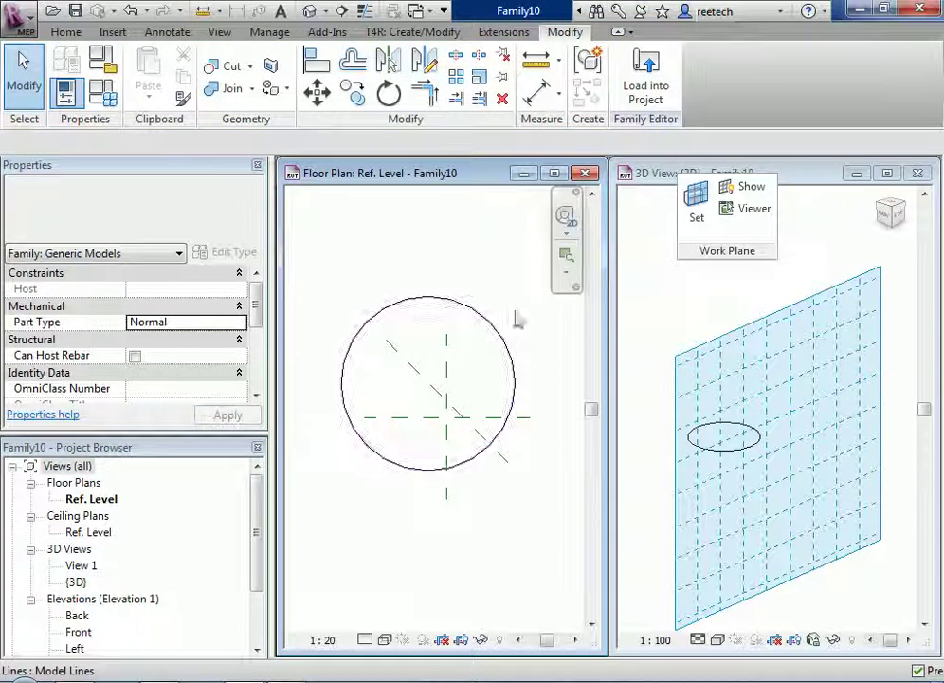
# - Set the work plane to Reference Plane : A and view its grid from the front in the 3D view
pyautogui.click(698, 220)
pyautogui.click(485, 309)
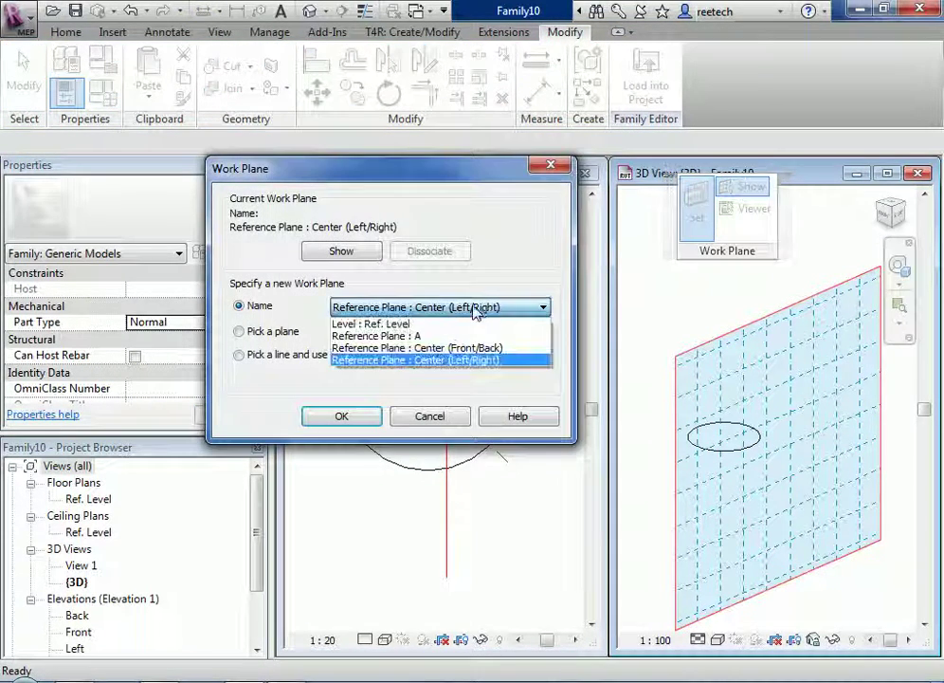
pyautogui.click(432, 337)
pyautogui.click(360, 424)
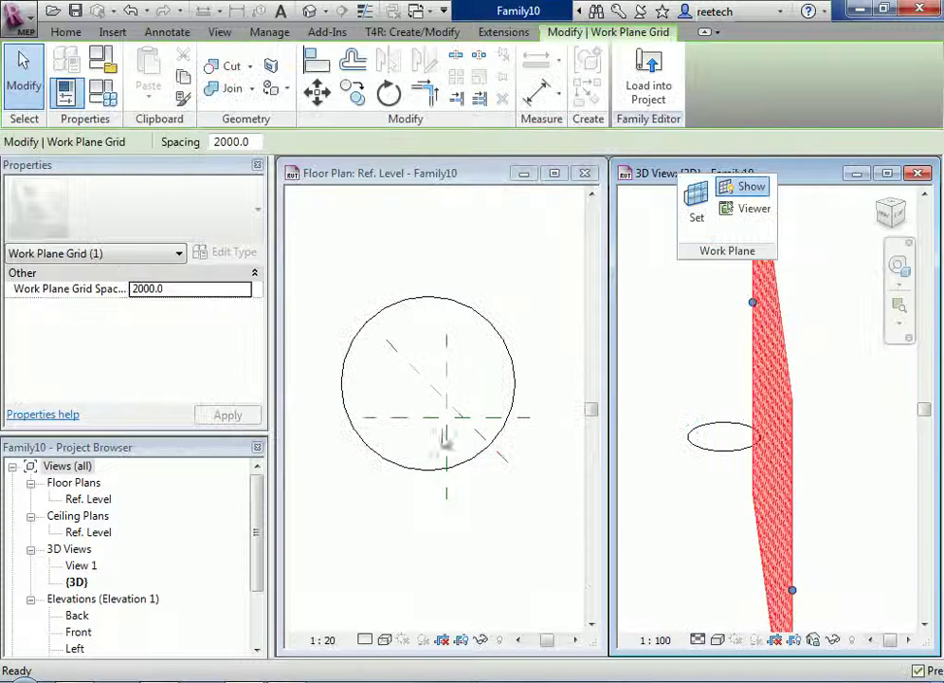
pyautogui.click(721, 371)
pyautogui.keyDown('shift'); pyautogui.moveTo(712, 374); pyautogui.dragTo(740, 408, button='middle'); pyautogui.keyUp('shift')
pyautogui.scroll(-3, 792, 373)
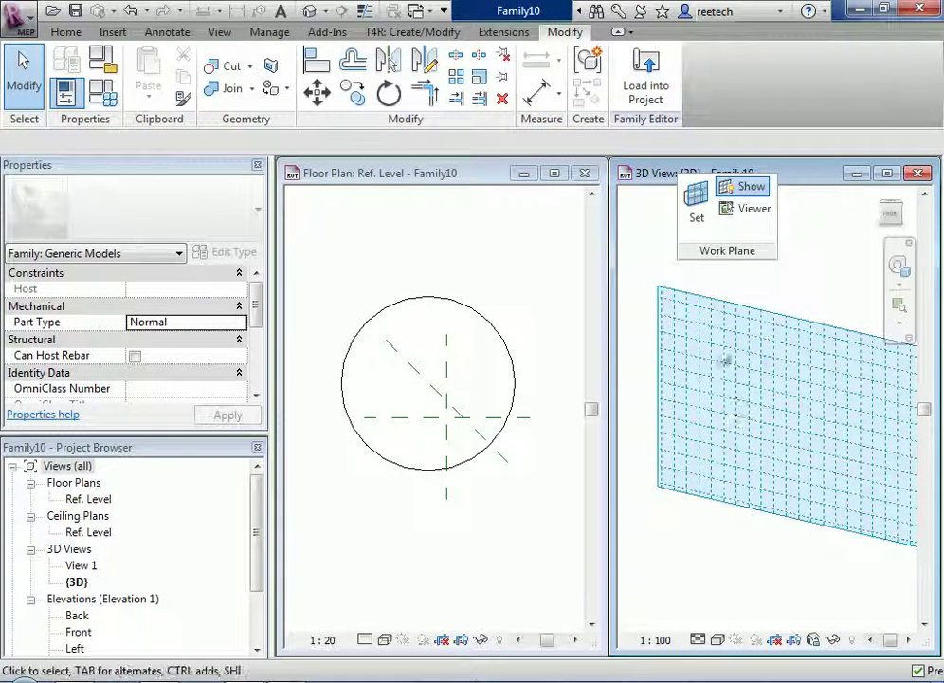
# - Create an extrusion from a rectangle of about 10000 by 5000 sketched on work plane A, with a depth of 250
pyautogui.click(65, 31)
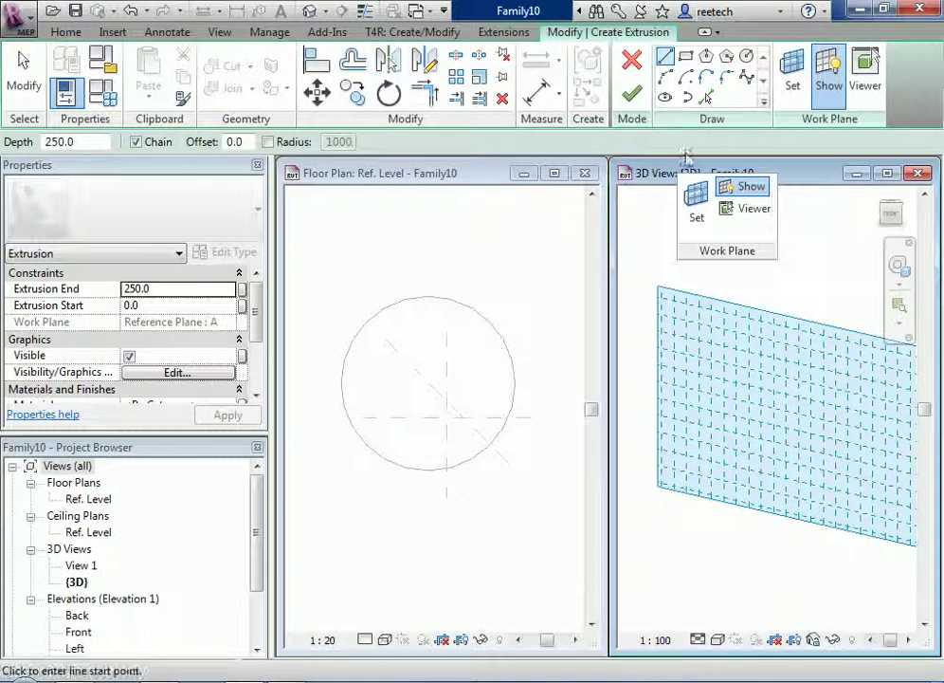
pyautogui.click(686, 56)
pyautogui.click(717, 359)
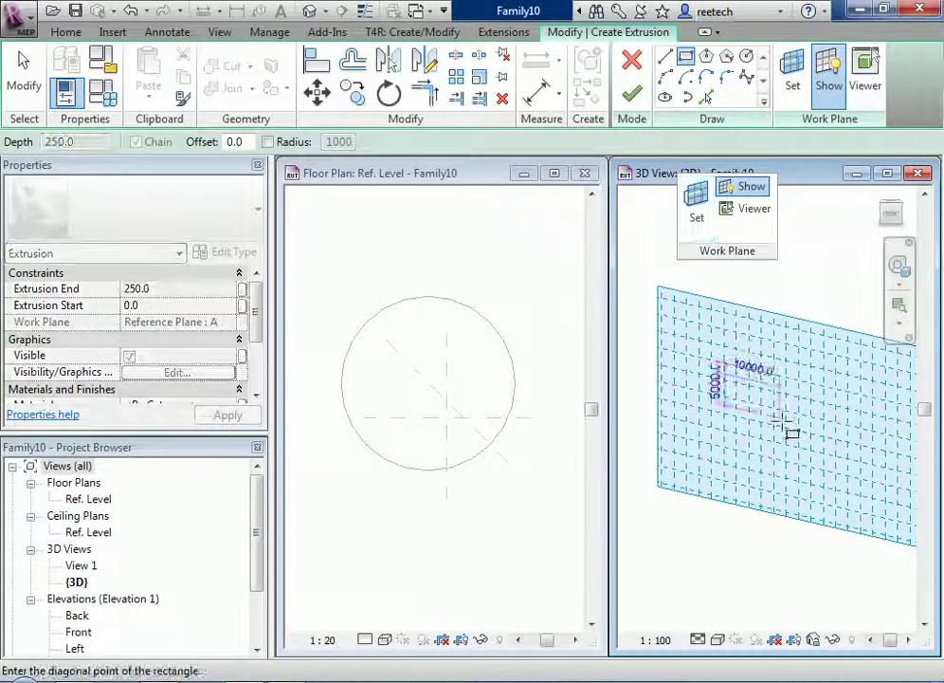
pyautogui.click(779, 415)
pyautogui.click(632, 95)
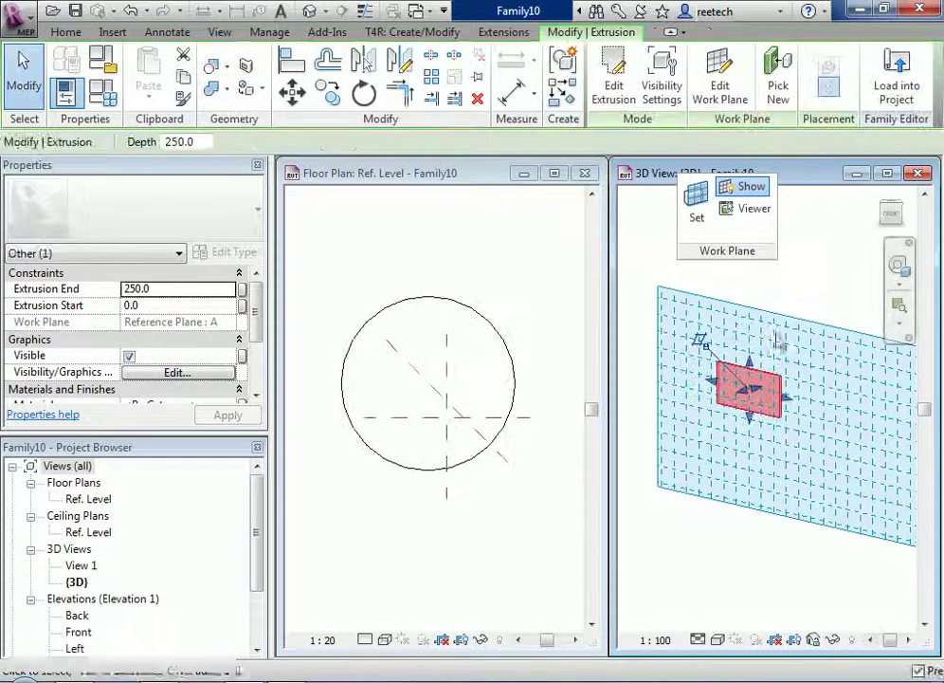
# - Stretch the rectangular extrusion out from plane A to a depth of about 14704 and inspect it in 3D
pyautogui.moveTo(745, 403); pyautogui.dragTo(664, 414)
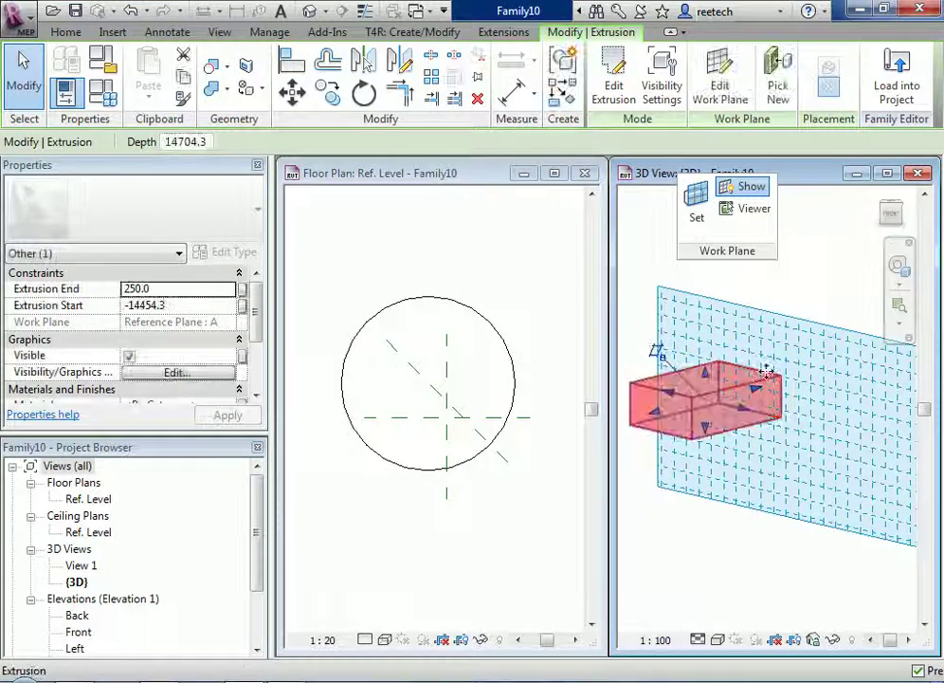
pyautogui.keyDown('shift'); pyautogui.moveTo(796, 421); pyautogui.dragTo(847, 280, button='middle'); pyautogui.keyUp('shift')
pyautogui.keyDown('shift'); pyautogui.moveTo(727, 453); pyautogui.dragTo(811, 439, button='middle'); pyautogui.keyUp('shift')
pyautogui.keyDown('shift'); pyautogui.moveTo(738, 291); pyautogui.dragTo(716, 316, button='middle'); pyautogui.keyUp('shift')
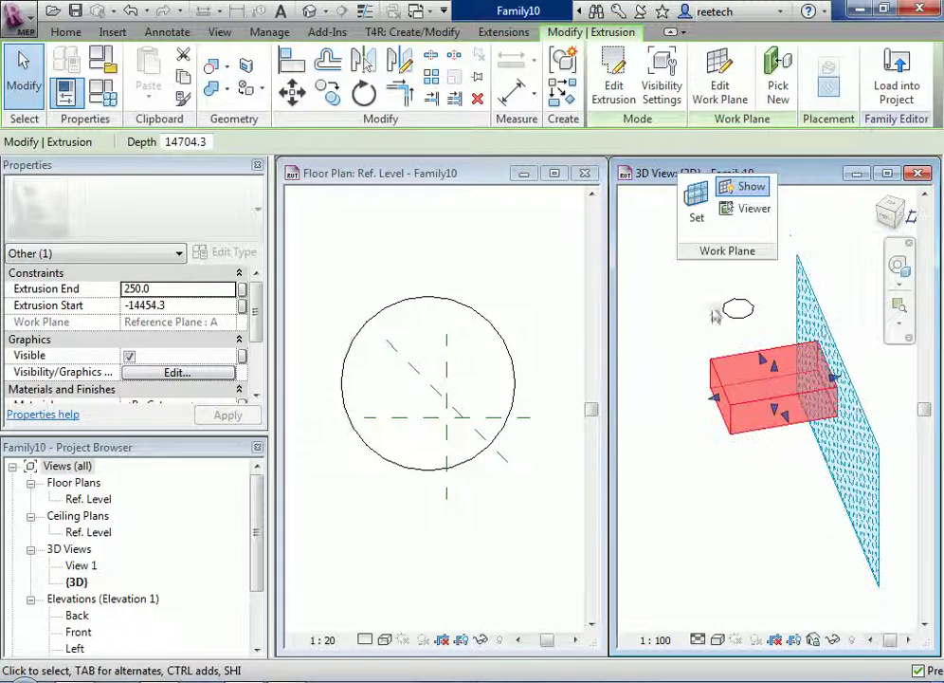
# - Set the work plane to Level : Ref. Level and view the horizontal plane in 3D
pyautogui.click(700, 213)
pyautogui.click(458, 307)
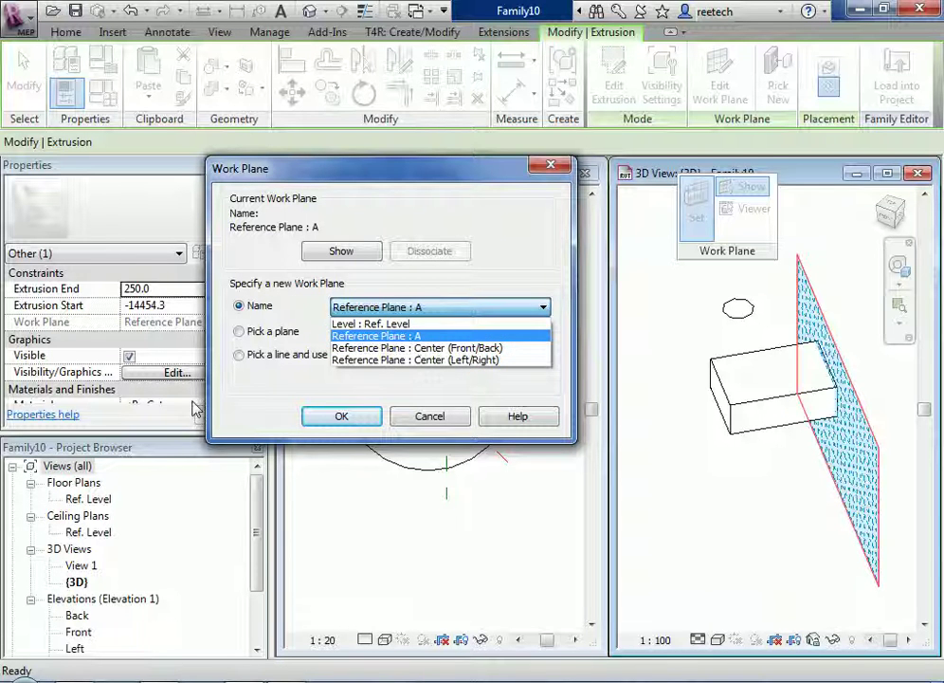
pyautogui.click(370, 326)
pyautogui.click(342, 417)
pyautogui.scroll(-3, 730, 488)
pyautogui.keyDown('shift'); pyautogui.moveTo(742, 499); pyautogui.dragTo(734, 466, button='middle'); pyautogui.keyUp('shift')
pyautogui.click(759, 316)
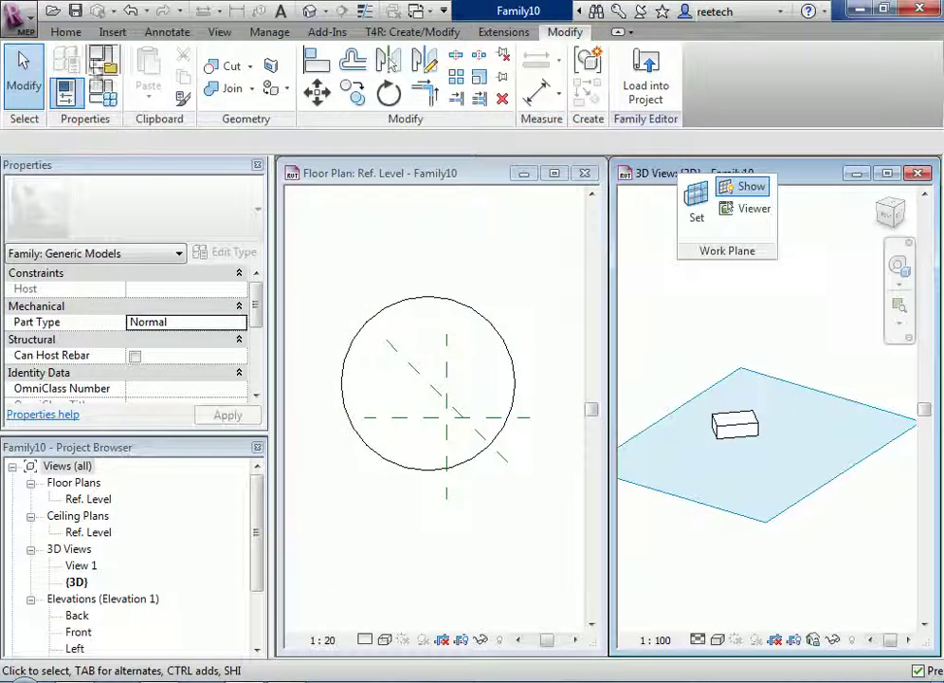
# - Create a cylinder extrusion from a circle of about 12000 radius on Ref. Level and stretch its end to about 46409
pyautogui.click(65, 31)
pyautogui.click(173, 59)
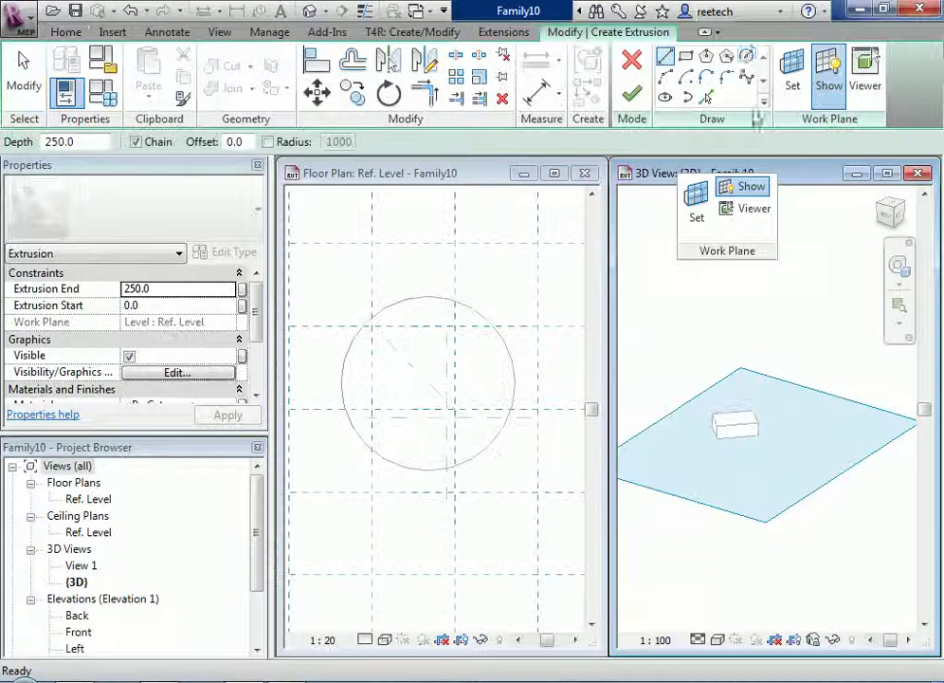
pyautogui.click(747, 57)
pyautogui.click(761, 425)
pyautogui.click(773, 464)
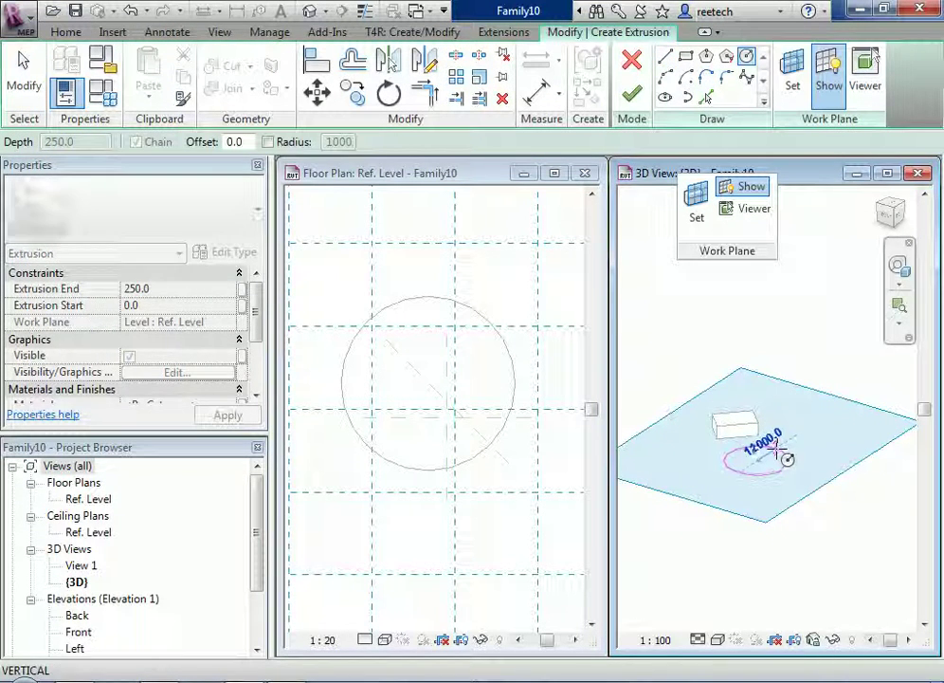
pyautogui.click(631, 93)
pyautogui.moveTo(758, 453); pyautogui.dragTo(713, 375)
pyautogui.keyDown('shift'); pyautogui.moveTo(713, 374); pyautogui.dragTo(801, 384, button='middle'); pyautogui.keyUp('shift')
# - Move reference plane A to several positions across the circle in the floor plan and compare the attached box in 3D
pyautogui.click(464, 365)
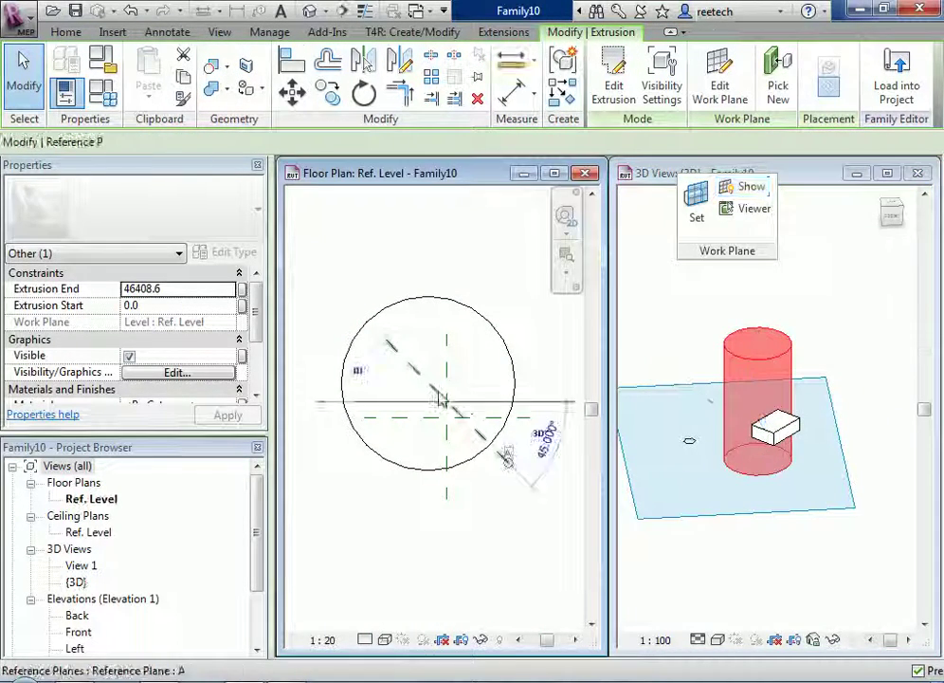
pyautogui.click(439, 399)
pyautogui.moveTo(511, 471); pyautogui.dragTo(514, 412)
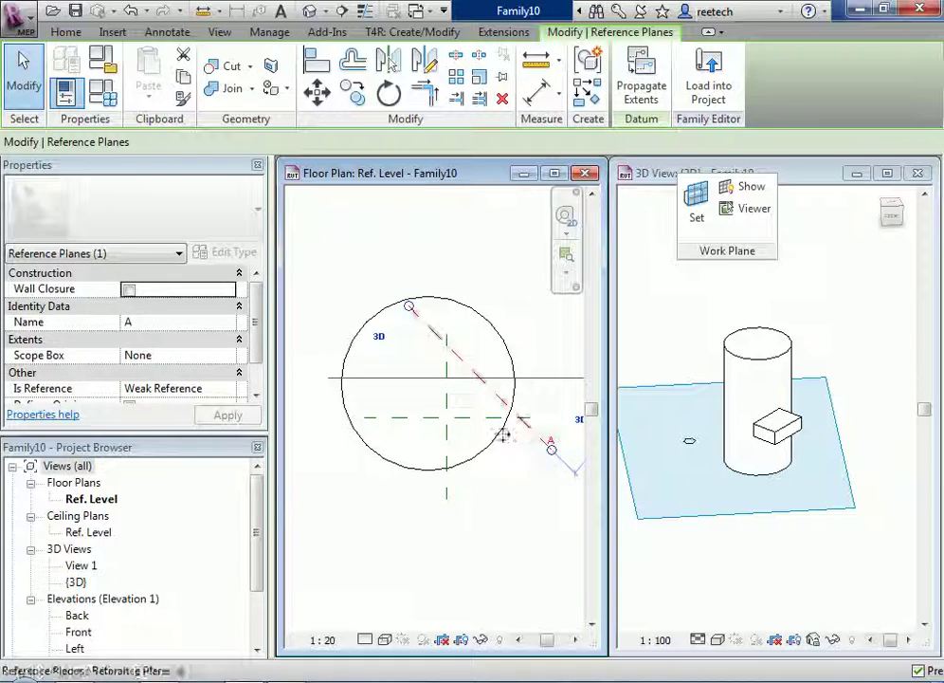
pyautogui.moveTo(473, 453); pyautogui.dragTo(474, 454)
pyautogui.scroll(3, 781, 433)
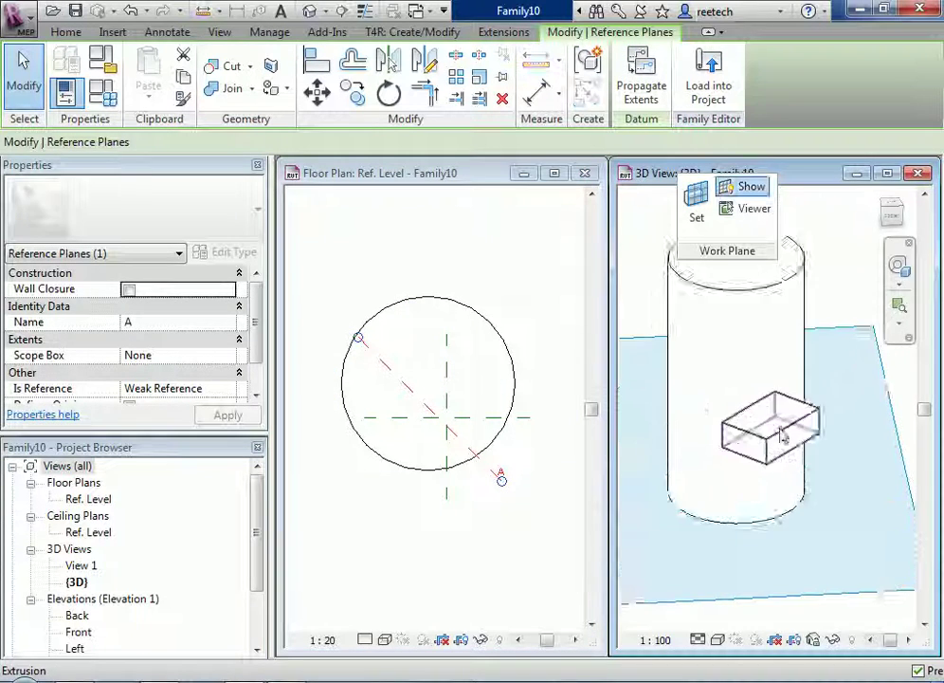
pyautogui.click(419, 396)
pyautogui.moveTo(417, 395); pyautogui.dragTo(580, 452)
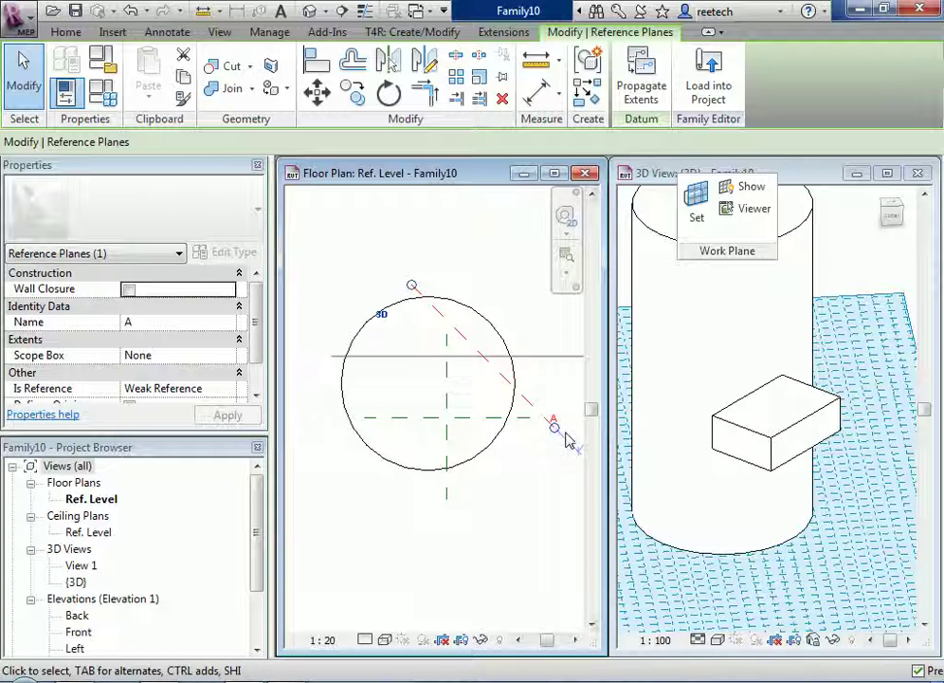
pyautogui.click(482, 302)
pyautogui.scroll(-2, 484, 303)
pyautogui.moveTo(483, 325); pyautogui.dragTo(442, 398, button='middle')
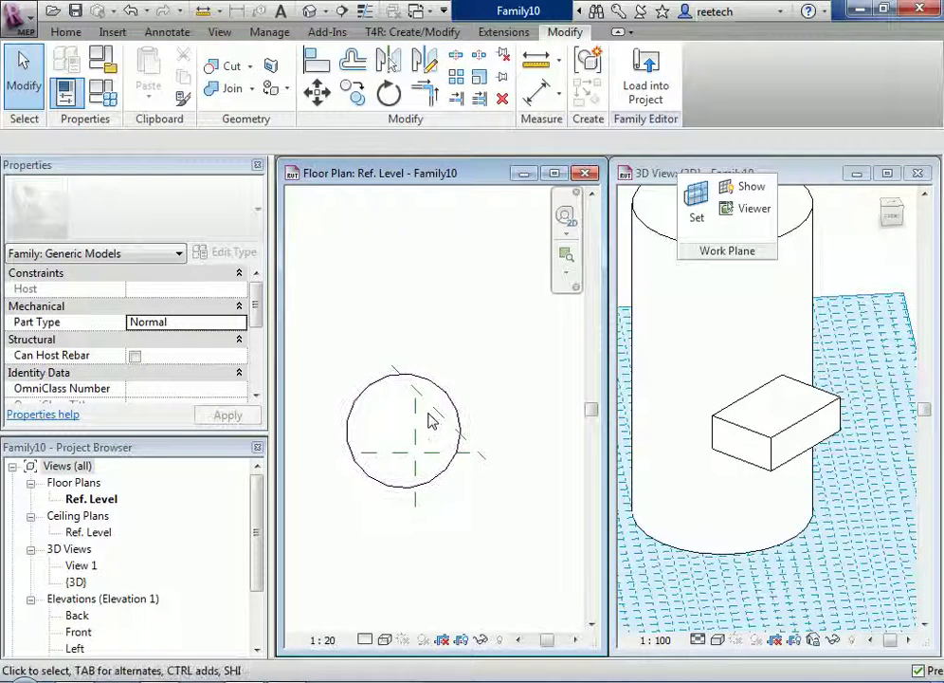
pyautogui.click(438, 413)
pyautogui.moveTo(415, 436); pyautogui.dragTo(409, 416, button='middle')
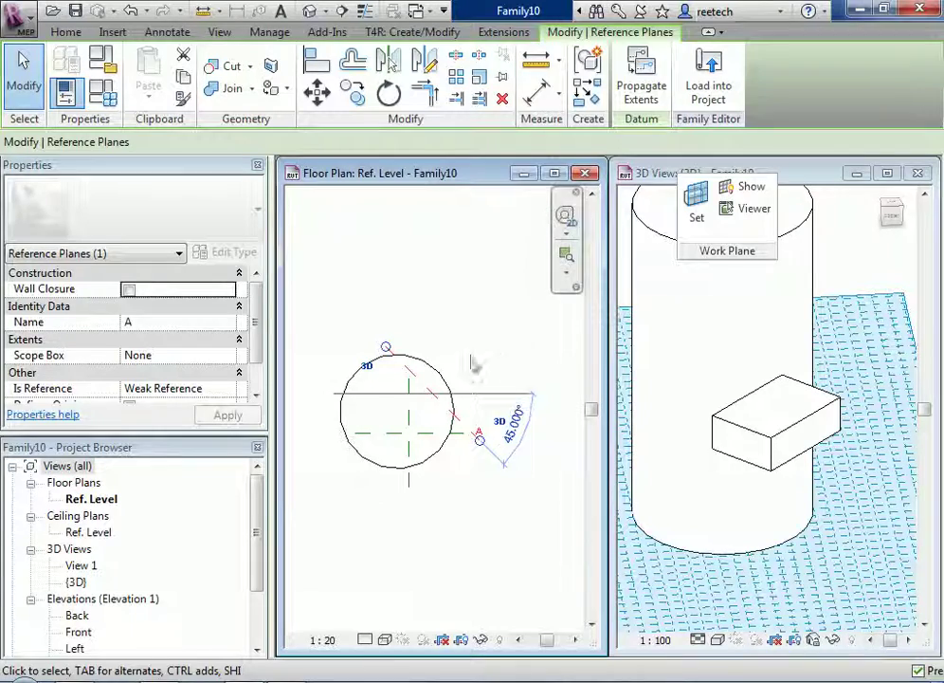
pyautogui.click(499, 362)
pyautogui.click(443, 379)
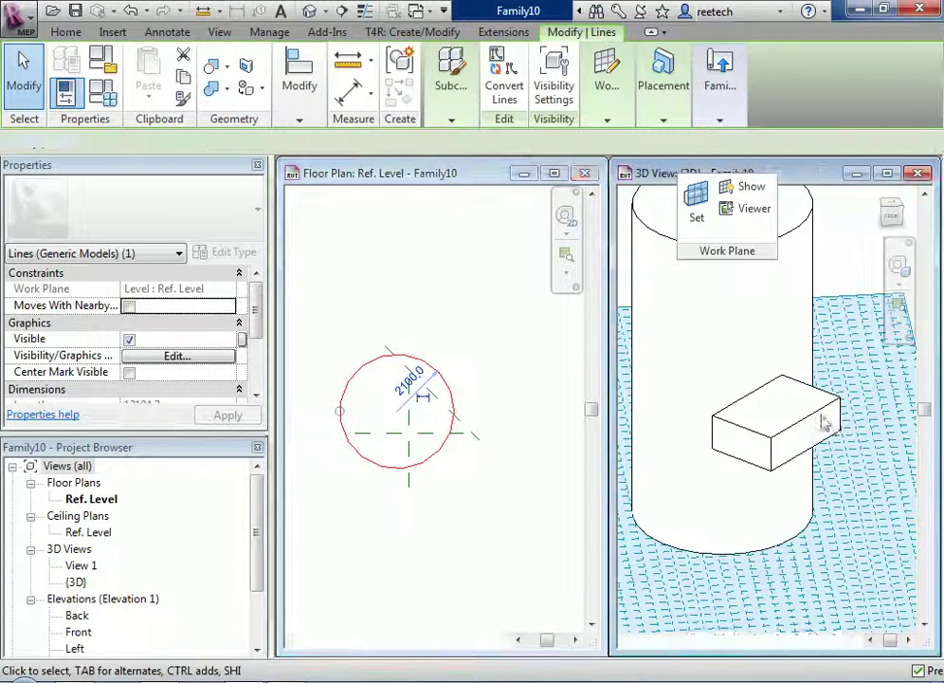
# - Delete the box and cylinder extrusions in the 3D view and reference plane A in the floor plan
pyautogui.click(825, 403)
pyautogui.press('Delete')
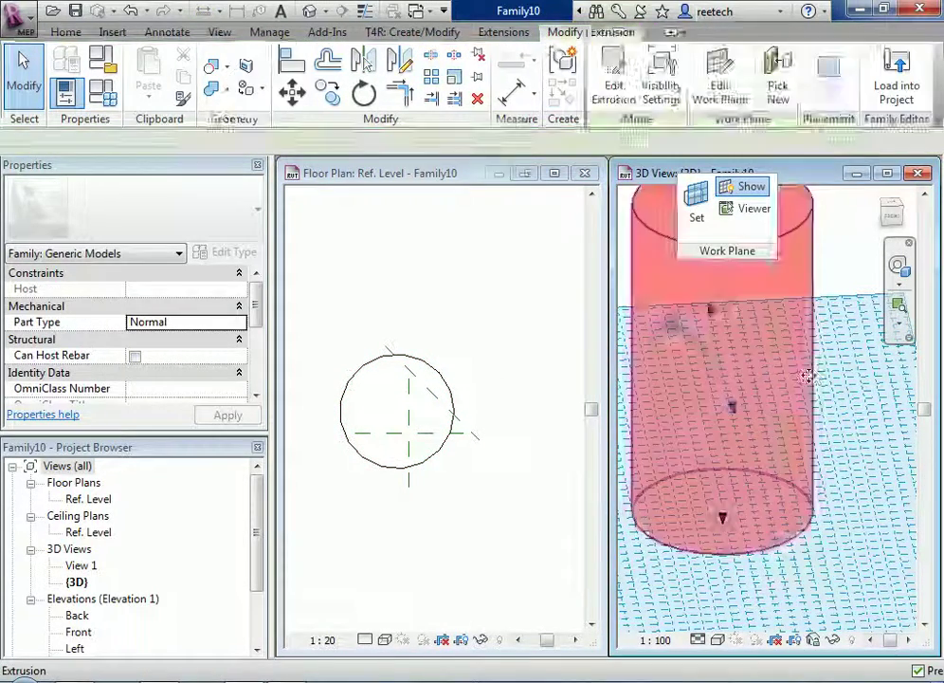
pyautogui.scroll(4, 456, 396)
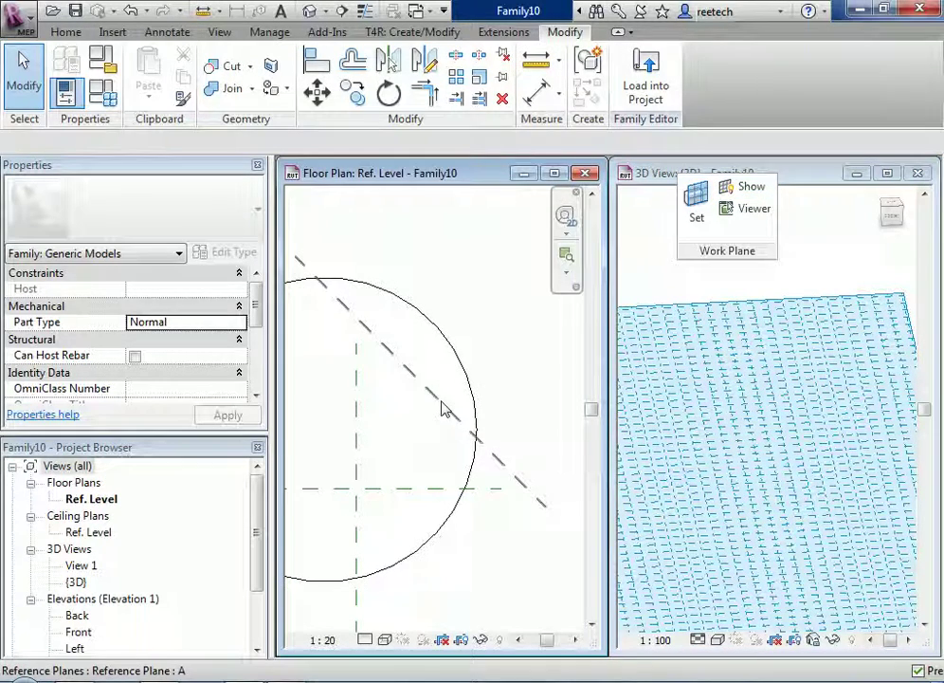
pyautogui.click(443, 406)
pyautogui.press('Delete')
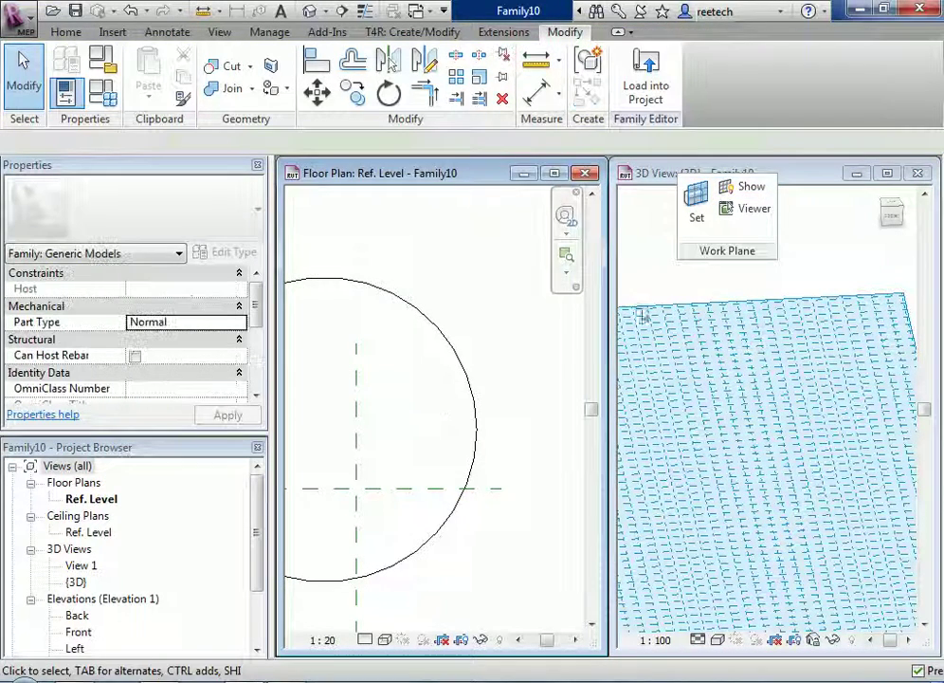
# - Specify Level : Ref. Level as the work plane by name for the floor plan
pyautogui.click(698, 220)
pyautogui.click(432, 308)
pyautogui.click(434, 321)
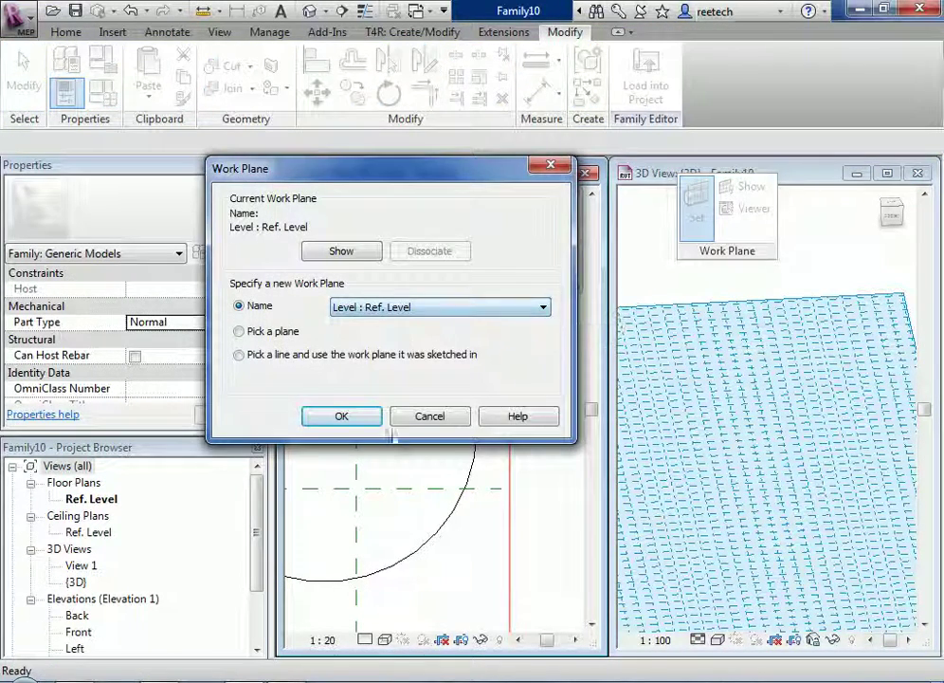
pyautogui.click(363, 422)
pyautogui.scroll(-1, 438, 445)
pyautogui.moveTo(438, 444); pyautogui.dragTo(498, 442, button='middle')
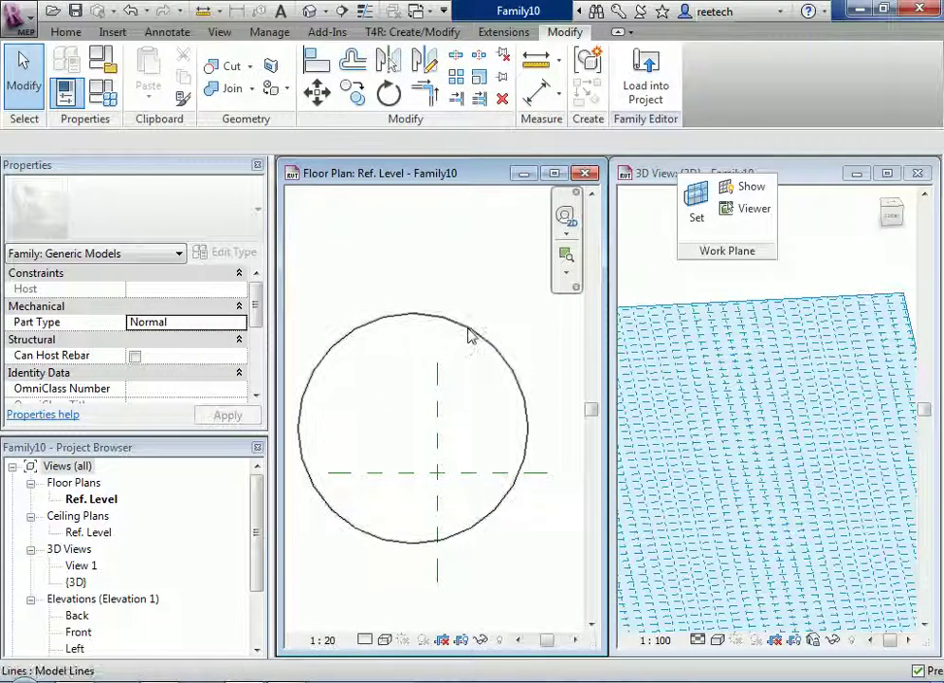
# - Delete the model line circle of 2100 radius from the floor plan
pyautogui.click(469, 336)
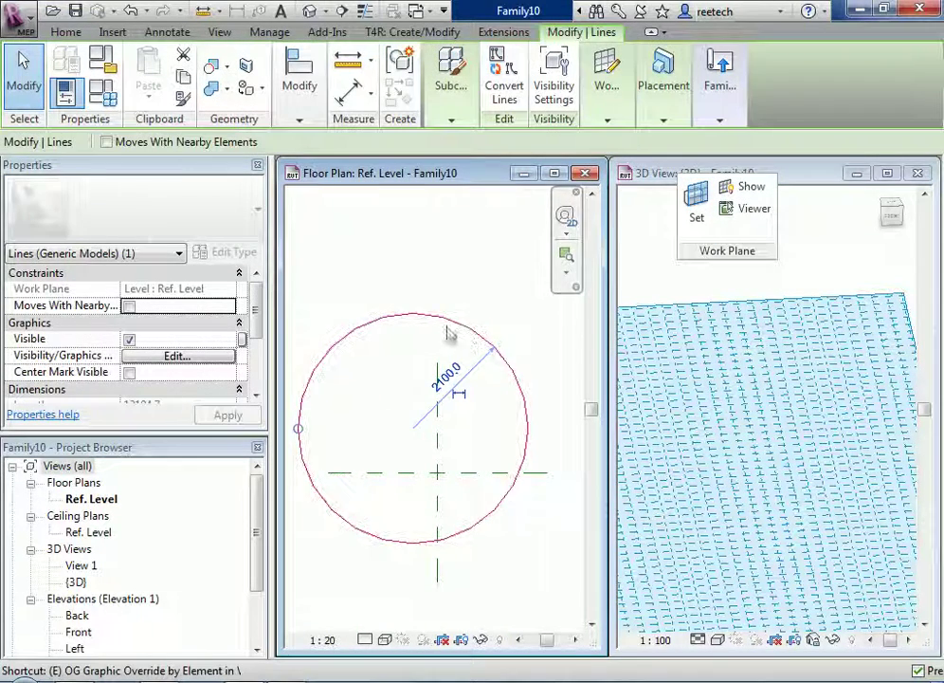
pyautogui.click(287, 121)
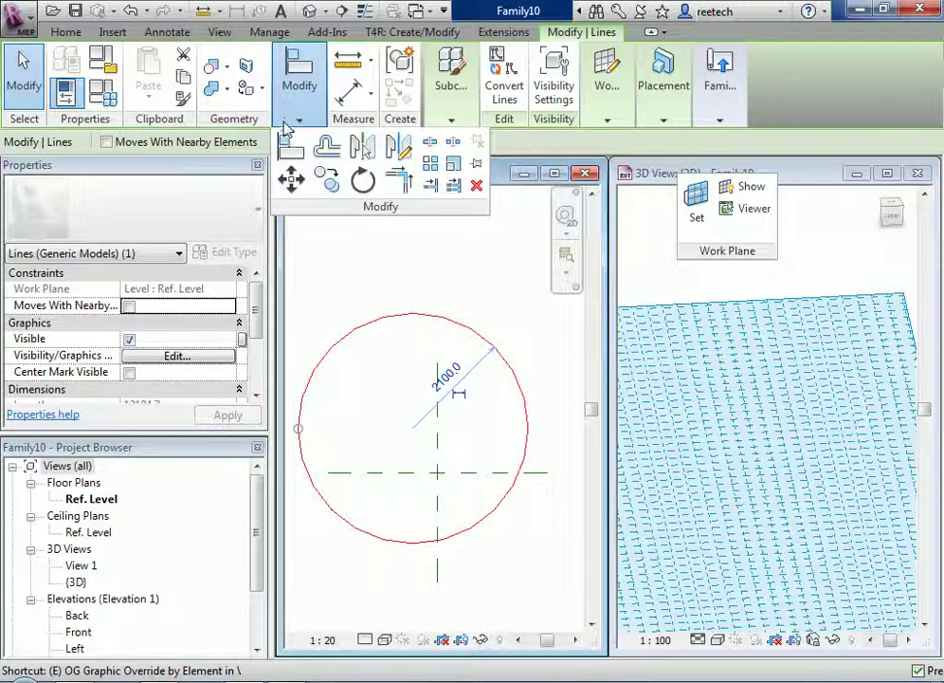
pyautogui.press('Delete')
# - Extrude a circle of about 180 radius, drawn just off the reference plane intersection in the floor plan, to a depth of 250
pyautogui.click(65, 32)
pyautogui.click(166, 57)
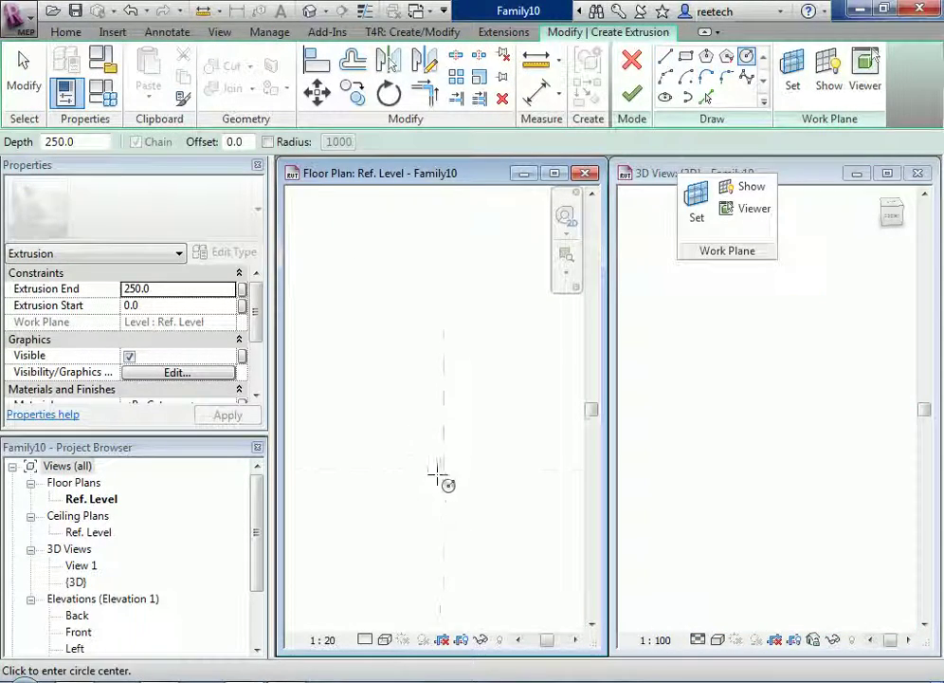
pyautogui.click(471, 434)
pyautogui.click(506, 433)
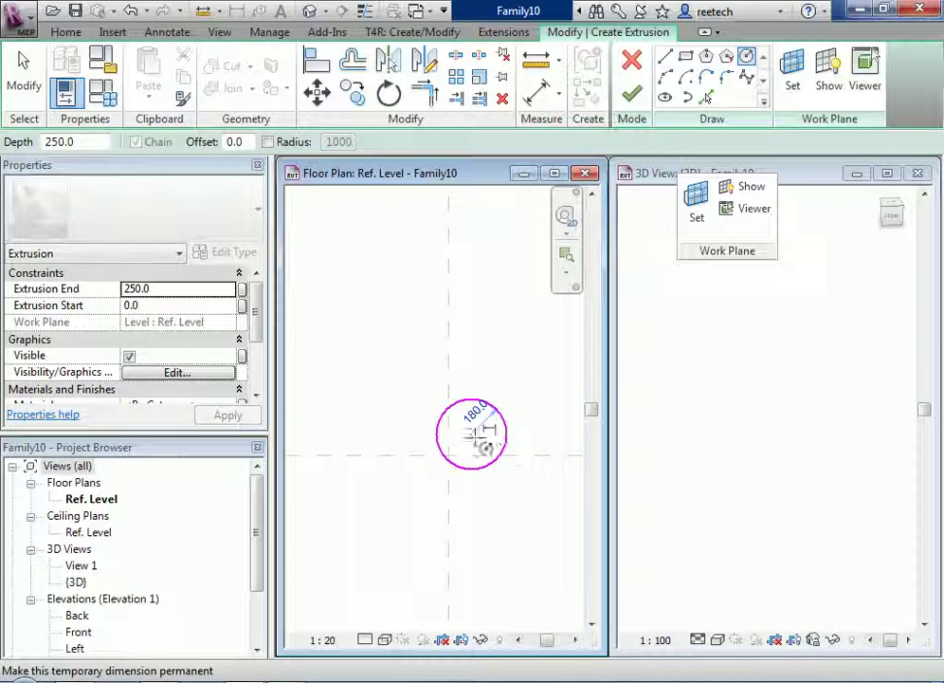
pyautogui.moveTo(509, 332); pyautogui.dragTo(444, 354, button='middle')
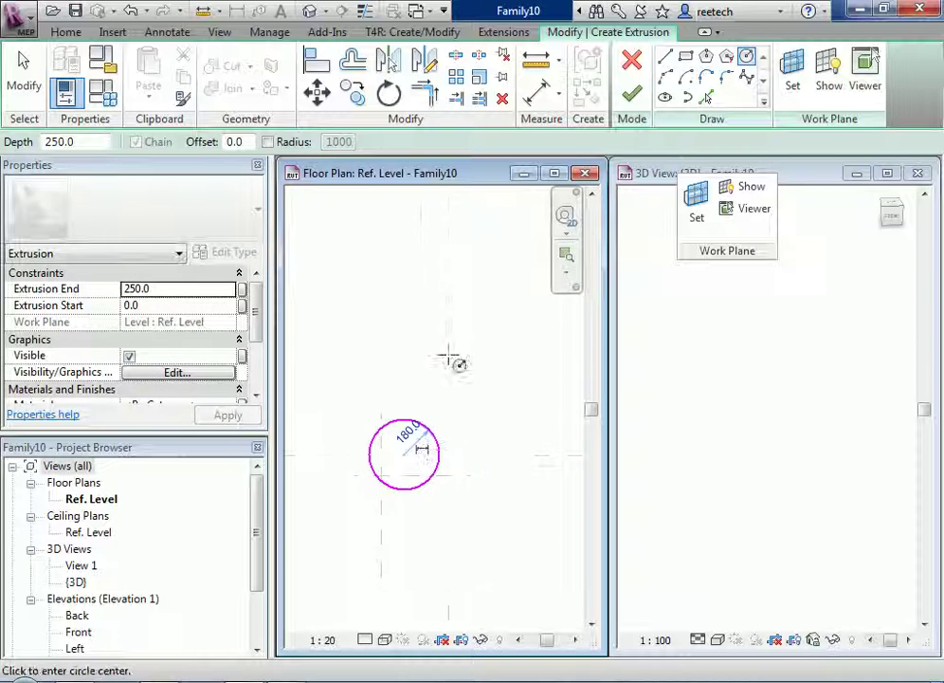
pyautogui.click(630, 101)
pyautogui.click(473, 400)
# - Set the 3D view's visual style to Shaded with the new cylinder in view
pyautogui.click(731, 407)
pyautogui.scroll(-3, 735, 391)
pyautogui.scroll(8, 740, 389)
pyautogui.moveTo(740, 409); pyautogui.dragTo(788, 514, button='middle')
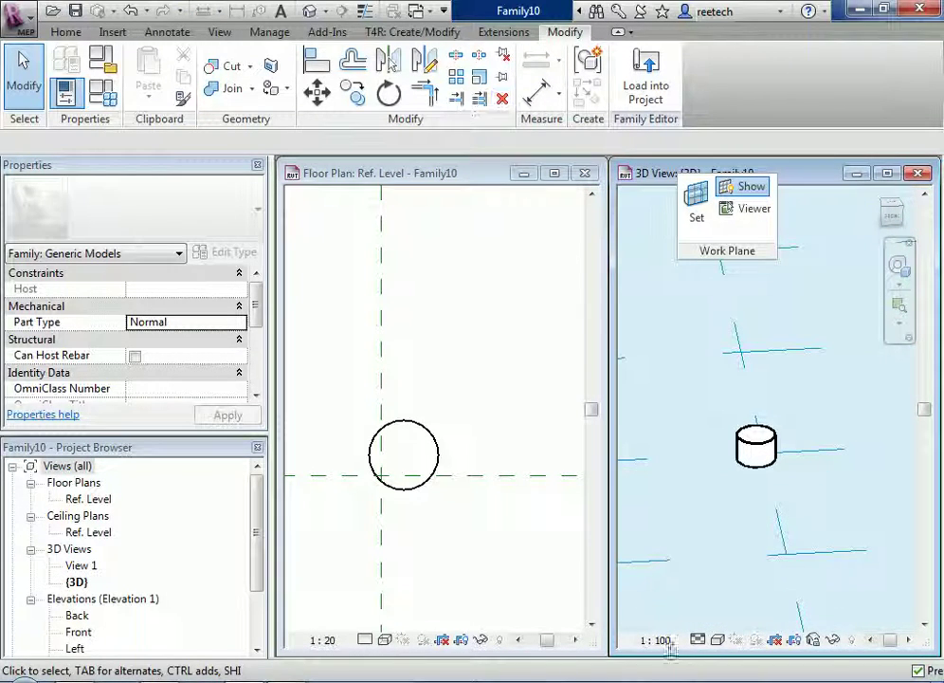
pyautogui.click(718, 640)
pyautogui.click(749, 584)
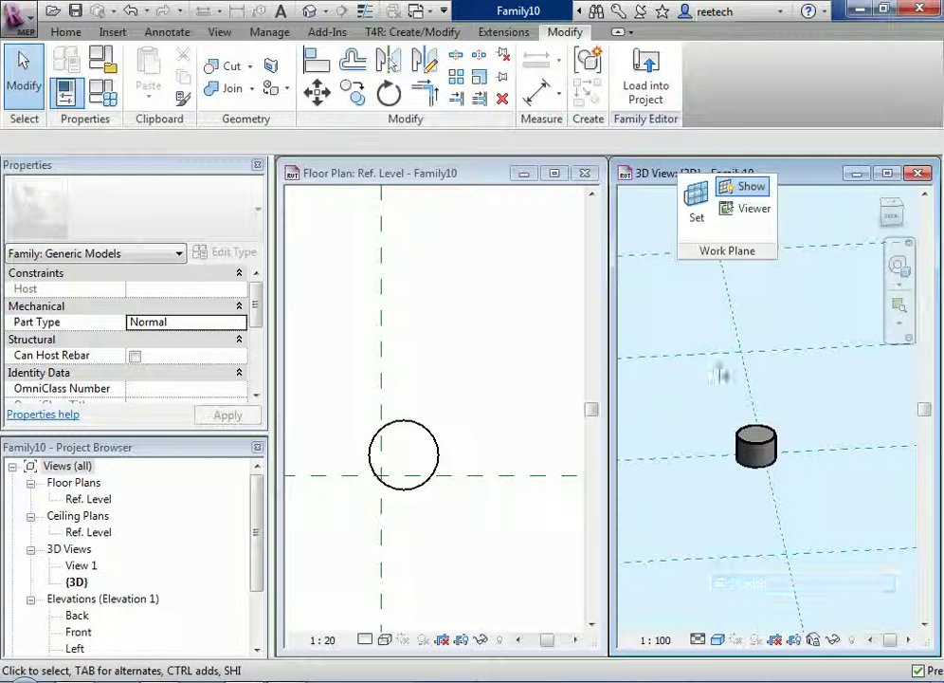
# - Stretch the cylinder upward in the 3D view to an extrusion end of about 1275
pyautogui.click(754, 440)
pyautogui.moveTo(758, 436); pyautogui.dragTo(766, 332)
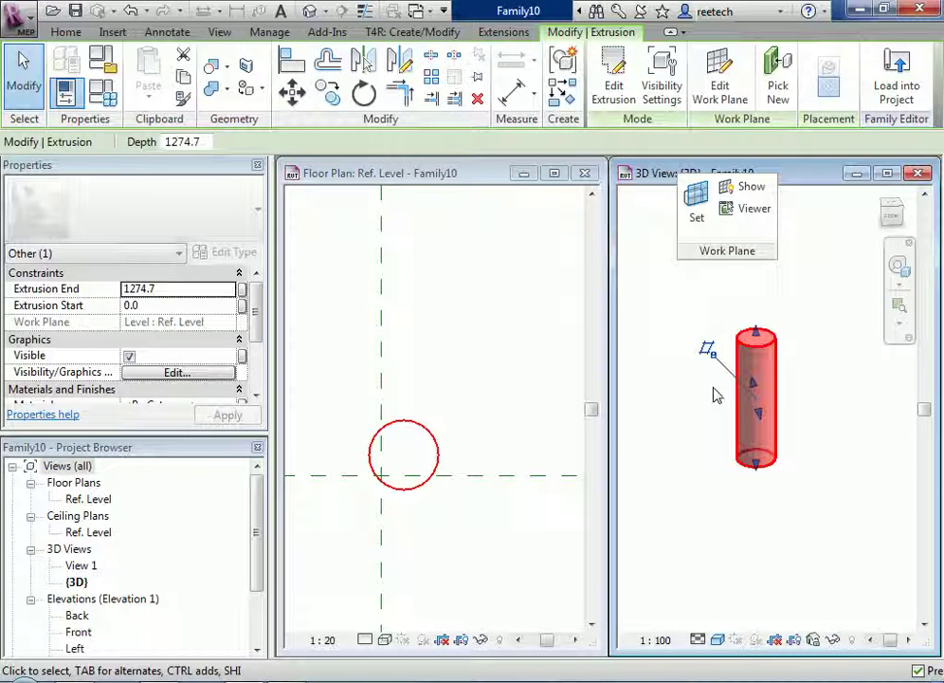
pyautogui.click(495, 436)
# - Draw a vertical reference plane in the floor plan, parallel to the centre plane and touching the far side of the circle
pyautogui.scroll(-2, 495, 436)
pyautogui.moveTo(497, 442); pyautogui.dragTo(479, 432, button='middle')
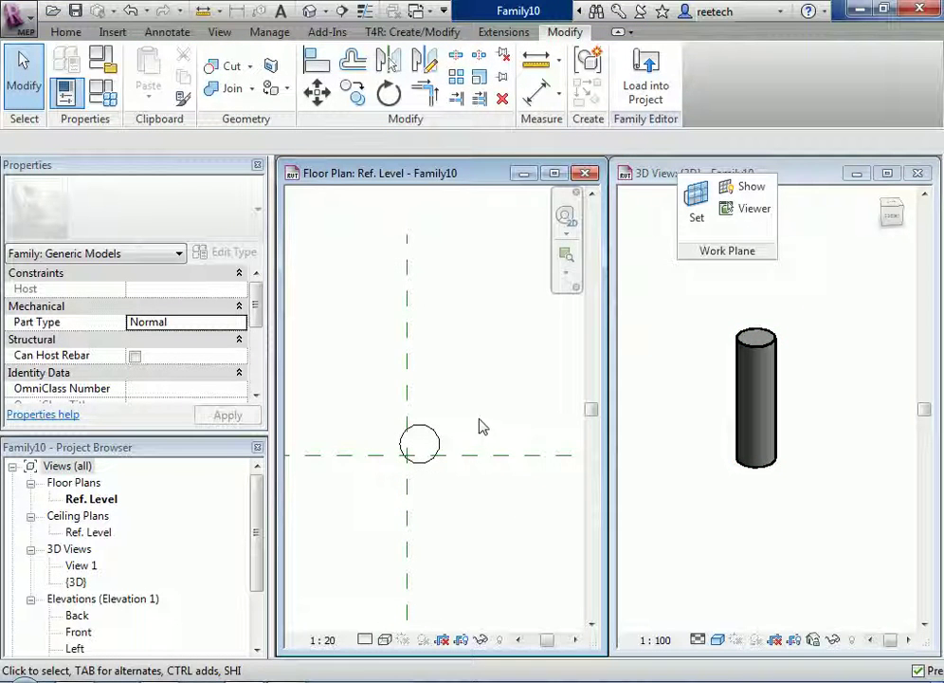
pyautogui.moveTo(445, 380); pyautogui.dragTo(424, 376, button='middle')
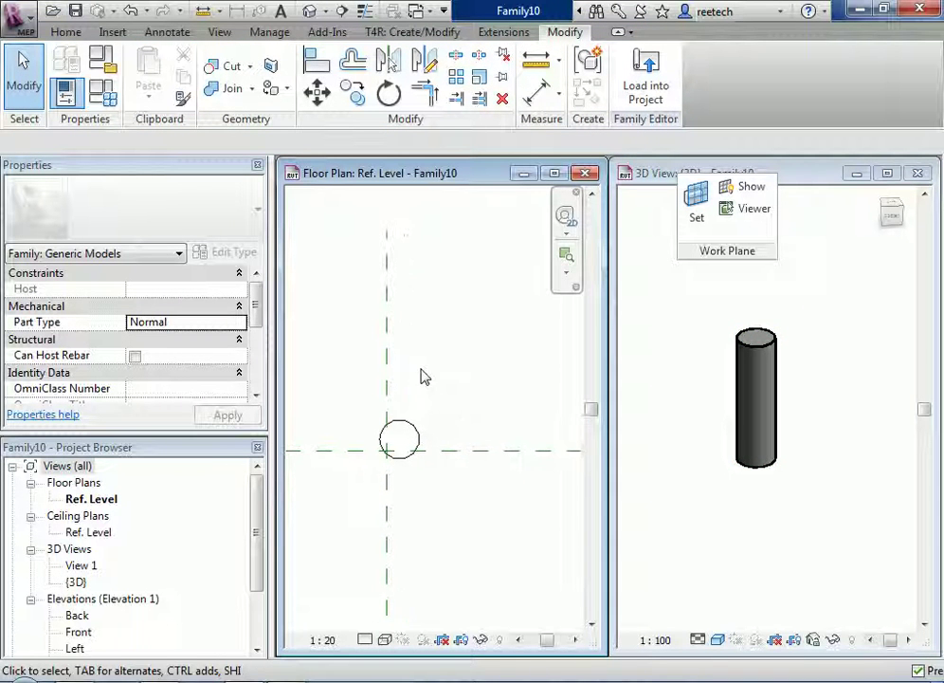
pyautogui.click(67, 33)
pyautogui.press('r')
pyautogui.press('p')
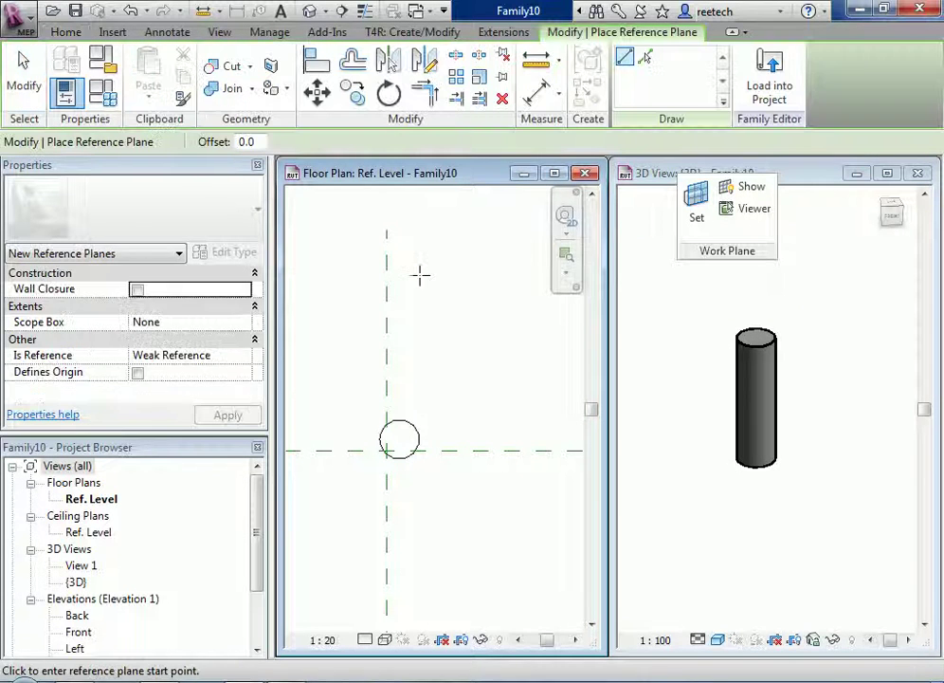
pyautogui.click(423, 276)
pyautogui.click(421, 573)
pyautogui.rightClick(442, 352)
pyautogui.click(456, 363)
pyautogui.rightClick(459, 358)
pyautogui.click(484, 371)
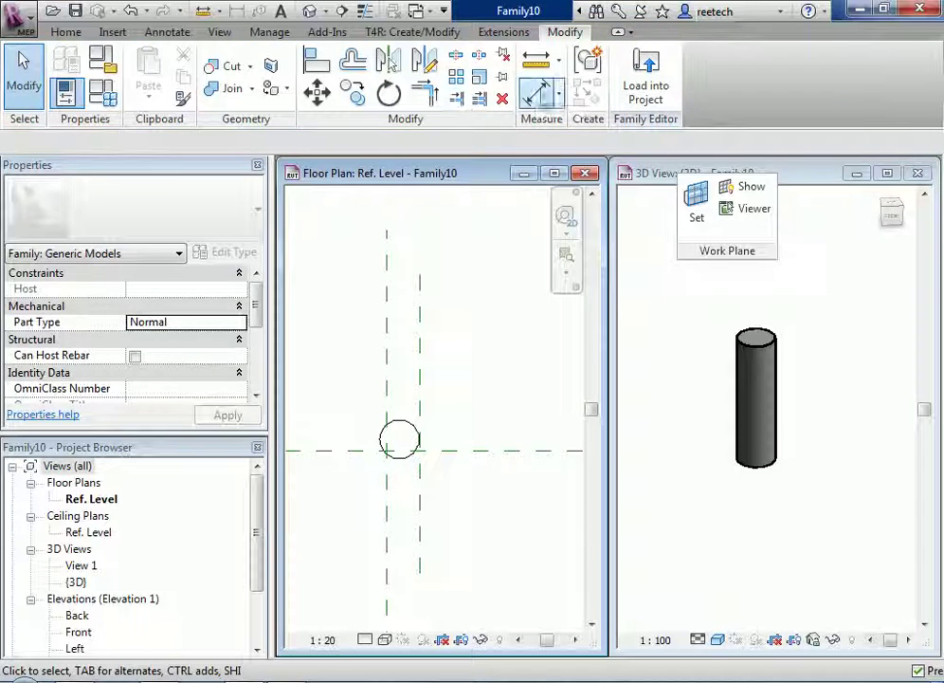
# - Dimension the distance between the vertical centre plane and the new reference plane above the circle
pyautogui.press('d')
pyautogui.press('i')
pyautogui.click(420, 322)
pyautogui.click(445, 270)
pyautogui.rightClick(453, 273)
pyautogui.click(472, 285)
pyautogui.rightClick(458, 272)
pyautogui.click(472, 286)
# - Move the cylinder in the floor plan up and to the left, clear of both vertical reference planes
pyautogui.scroll(1, 438, 266)
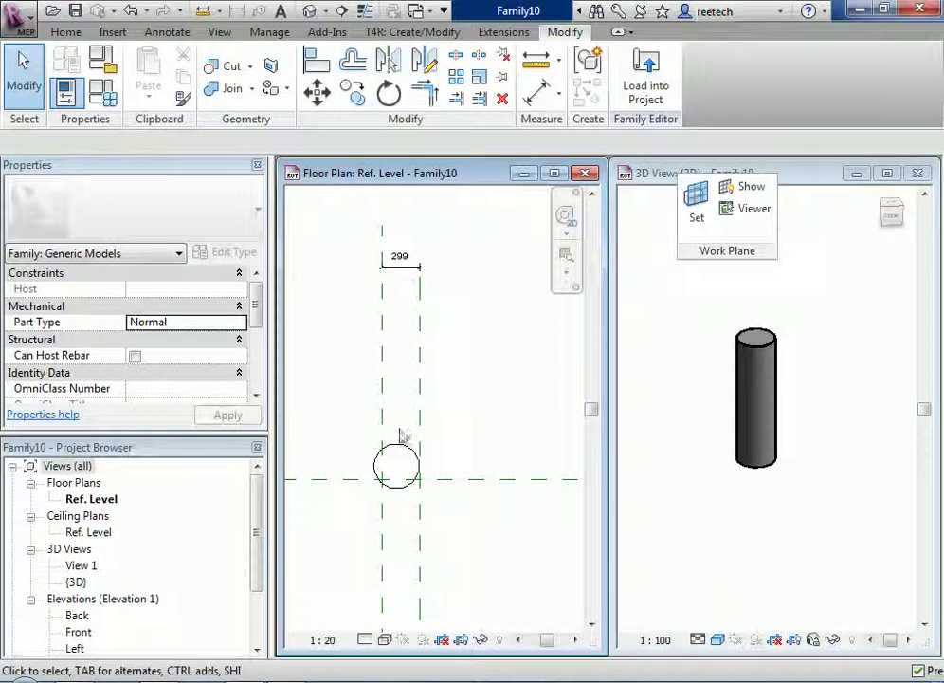
pyautogui.click(404, 457)
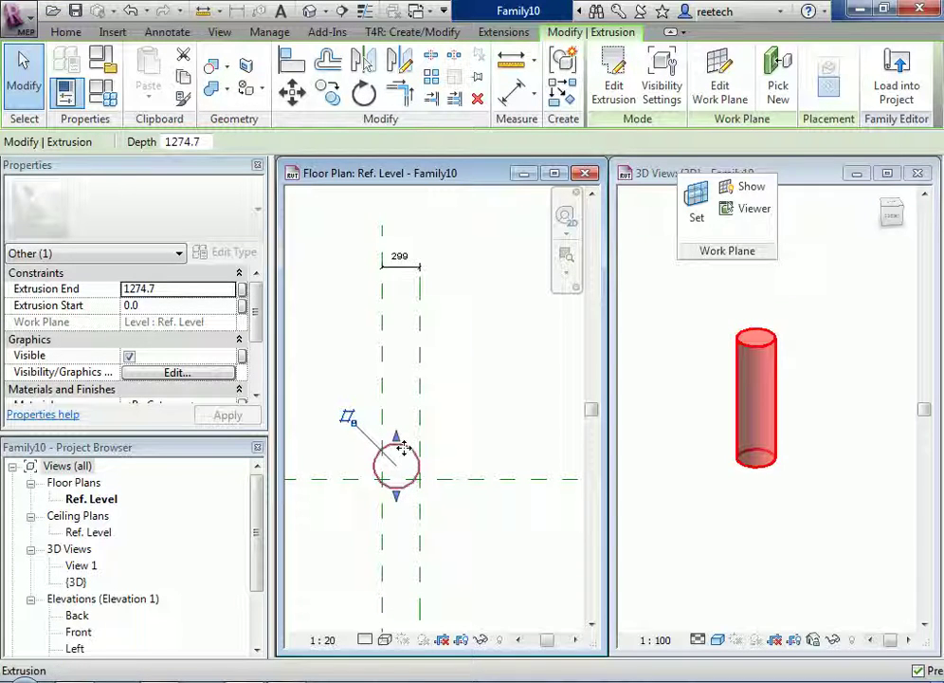
pyautogui.moveTo(391, 459); pyautogui.dragTo(351, 426)
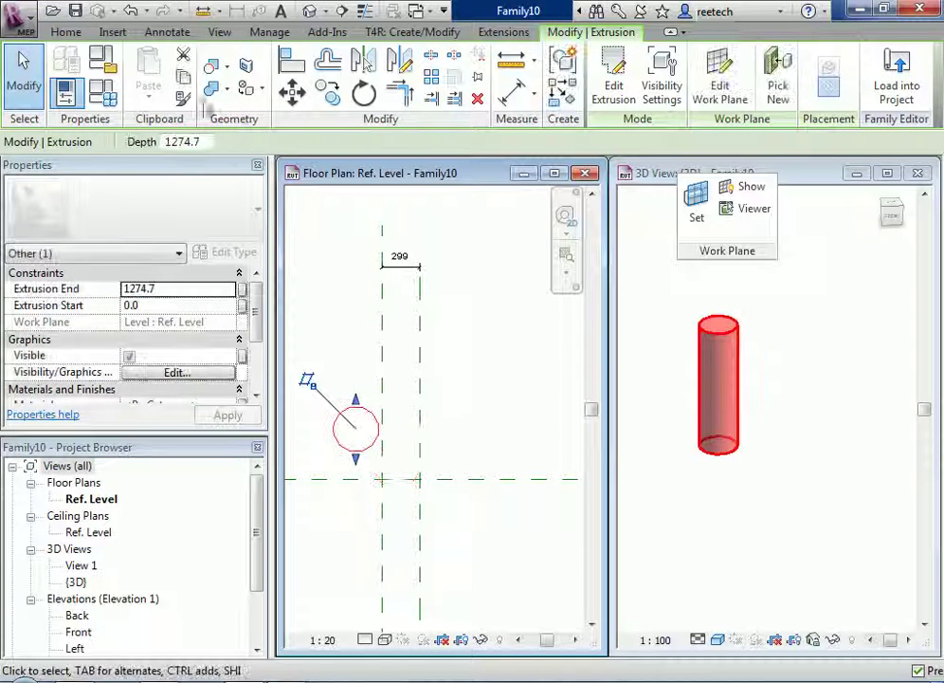
# - Draw a model line along the horizontal reference plane, from the vertical centre plane to the new reference plane
pyautogui.click(66, 32)
pyautogui.click(347, 55)
pyautogui.scroll(3, 377, 530)
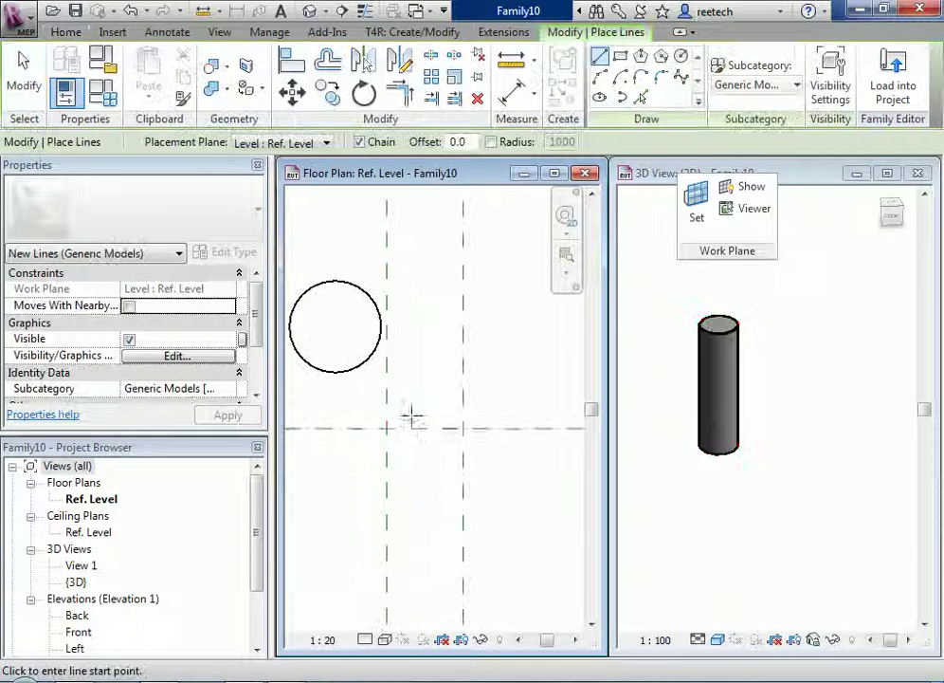
pyautogui.click(387, 428)
pyautogui.click(464, 428)
pyautogui.rightClick(438, 352)
pyautogui.click(443, 342)
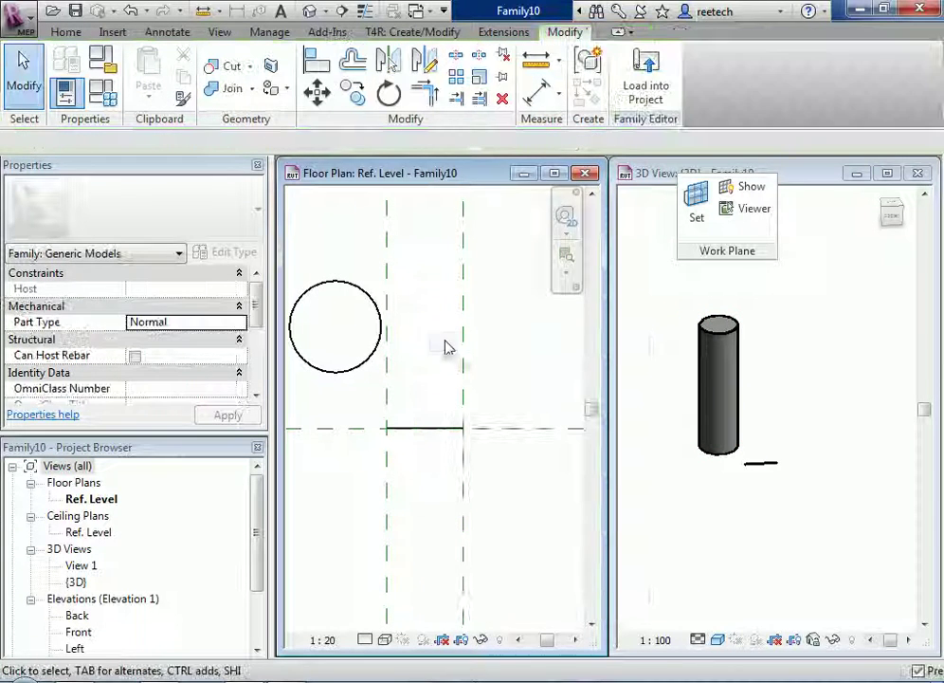
# - Create a sweep and pick the model line between the two vertical reference planes as its path
pyautogui.click(68, 32)
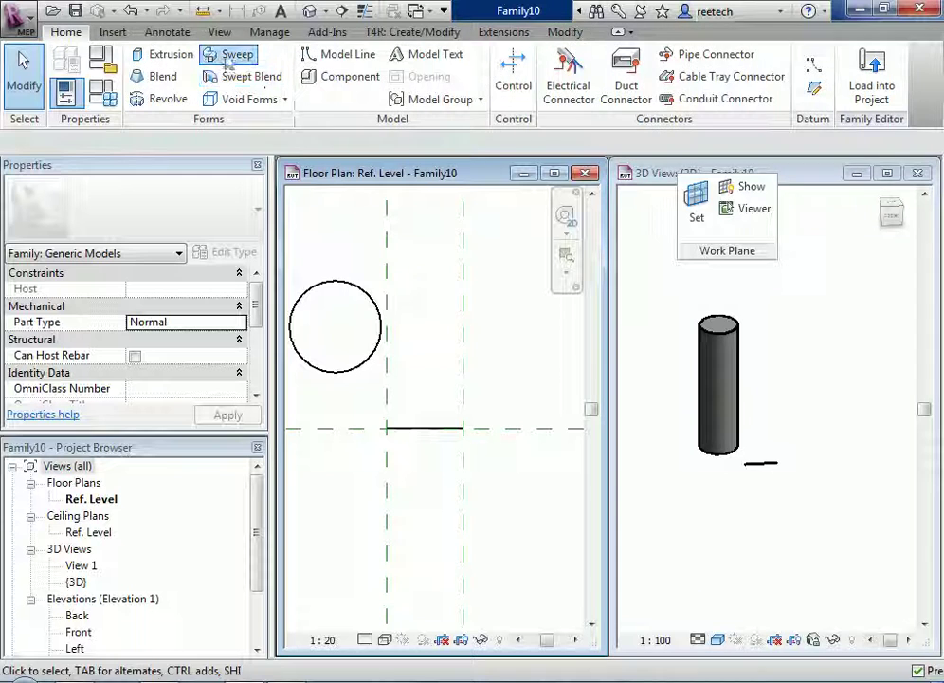
pyautogui.click(228, 58)
pyautogui.click(722, 90)
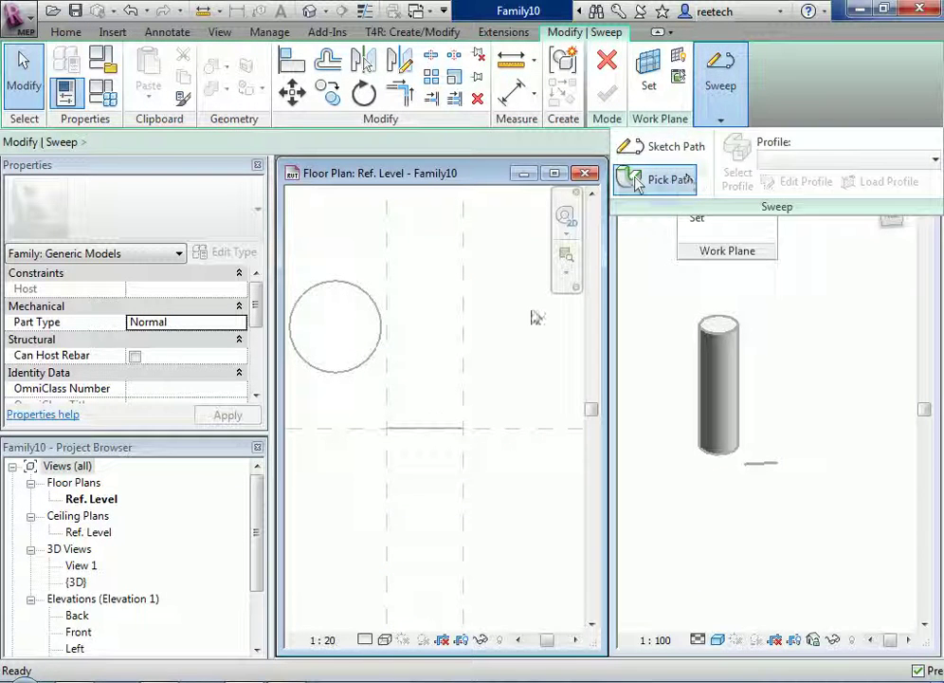
pyautogui.click(671, 179)
pyautogui.click(432, 429)
pyautogui.click(631, 95)
# - Sketch the sweep's profile in the Left elevation as a circle centred on the path, then finish the sweep and close the elevation
pyautogui.click(719, 102)
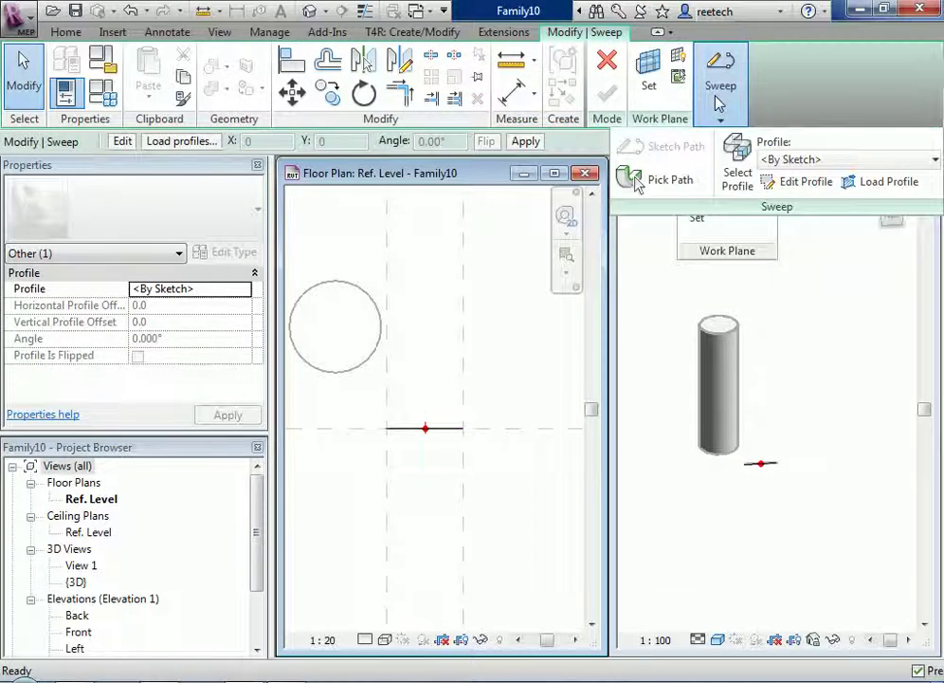
pyautogui.click(797, 181)
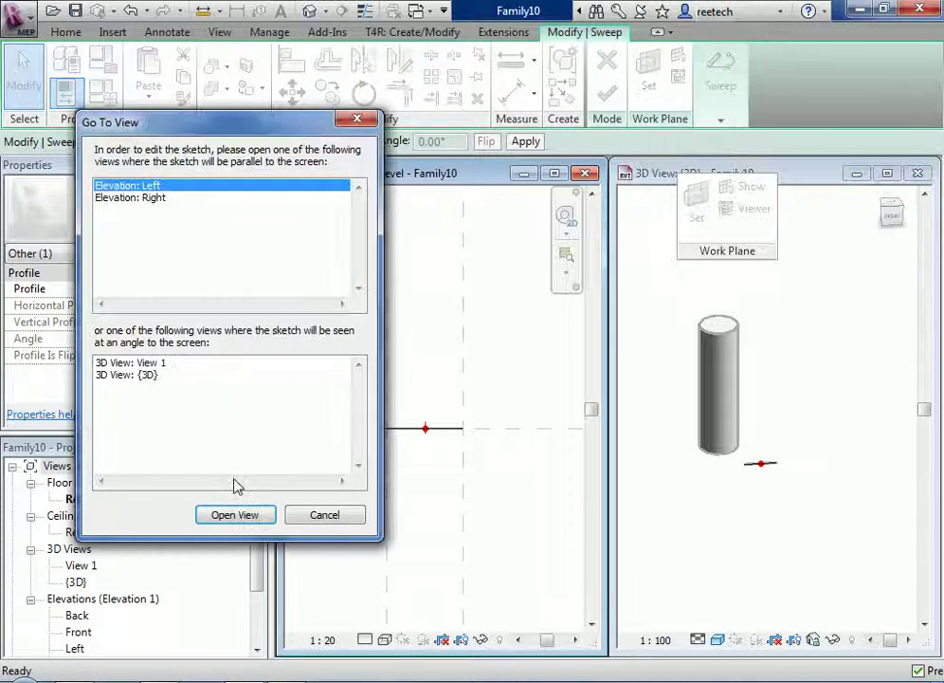
pyautogui.click(237, 515)
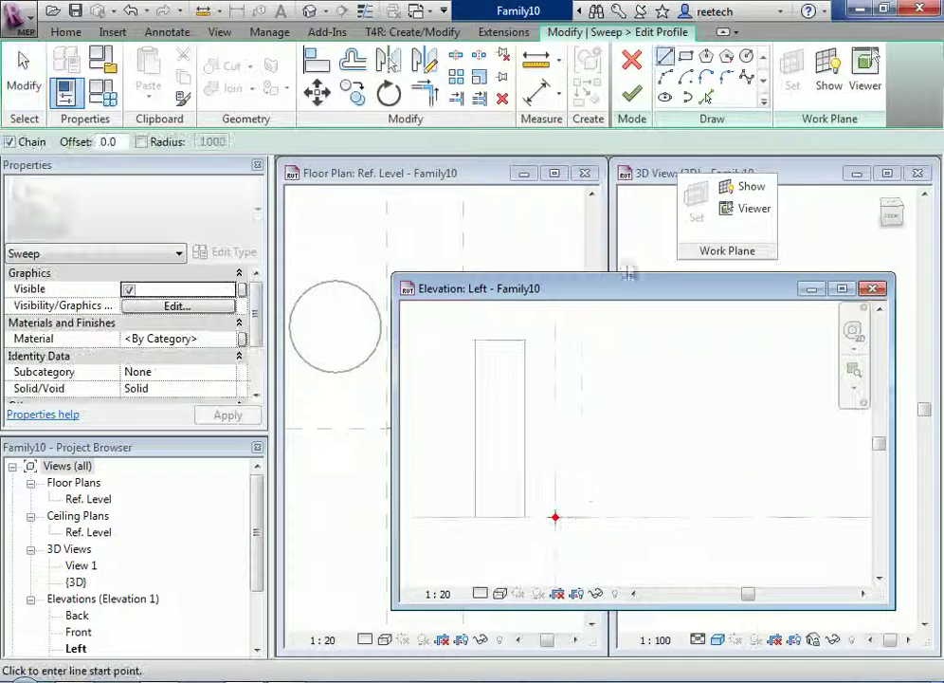
pyautogui.click(746, 59)
pyautogui.click(547, 520)
pyautogui.click(575, 550)
pyautogui.click(632, 92)
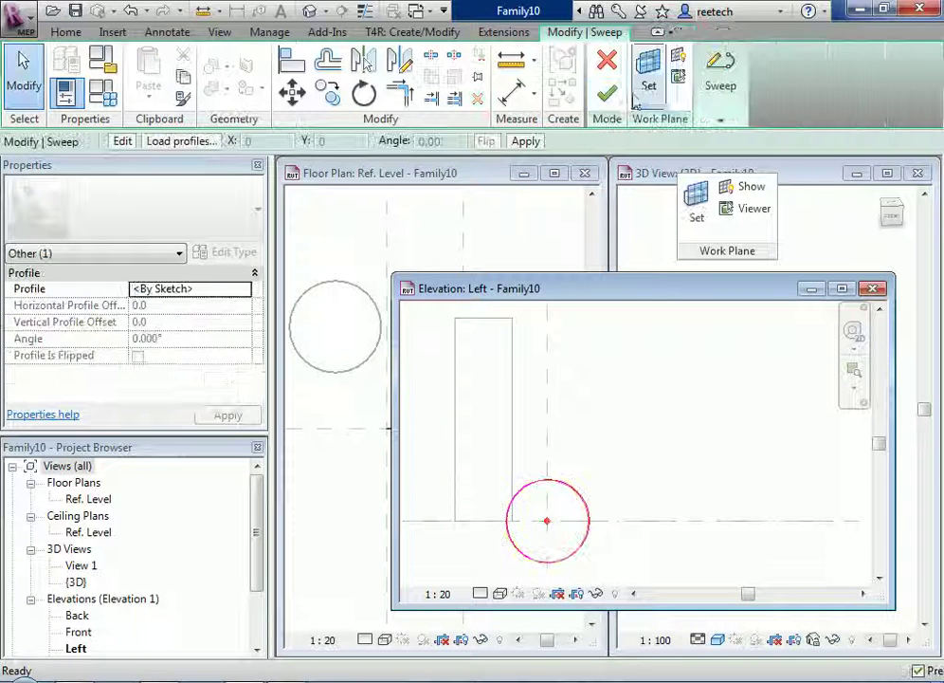
pyautogui.click(607, 92)
pyautogui.click(870, 292)
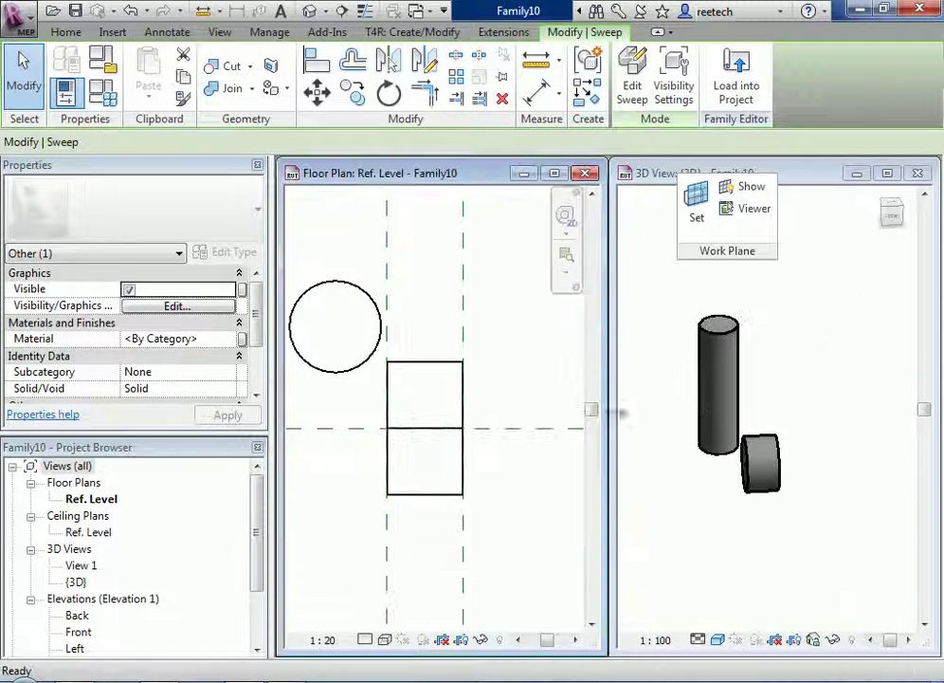
# - Move the right vertical reference plane to about 660 from the centre plane and extend the sweep's path line to meet it
pyautogui.click(697, 409)
pyautogui.click(473, 325)
pyautogui.click(465, 324)
pyautogui.moveTo(465, 324); pyautogui.dragTo(387, 339, button='middle')
pyautogui.moveTo(415, 341); pyautogui.dragTo(483, 338)
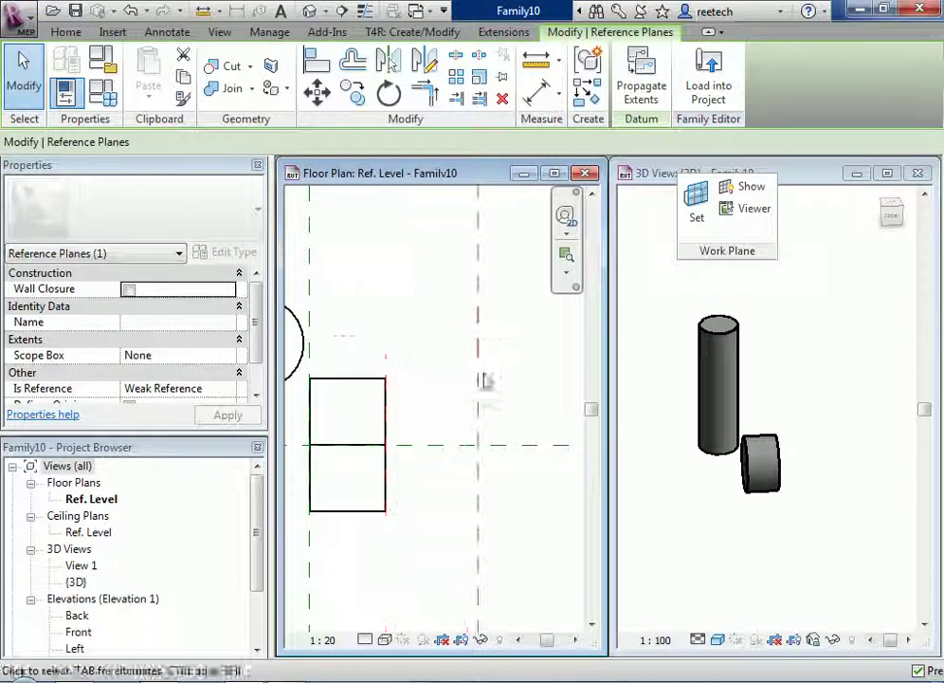
pyautogui.click(362, 448)
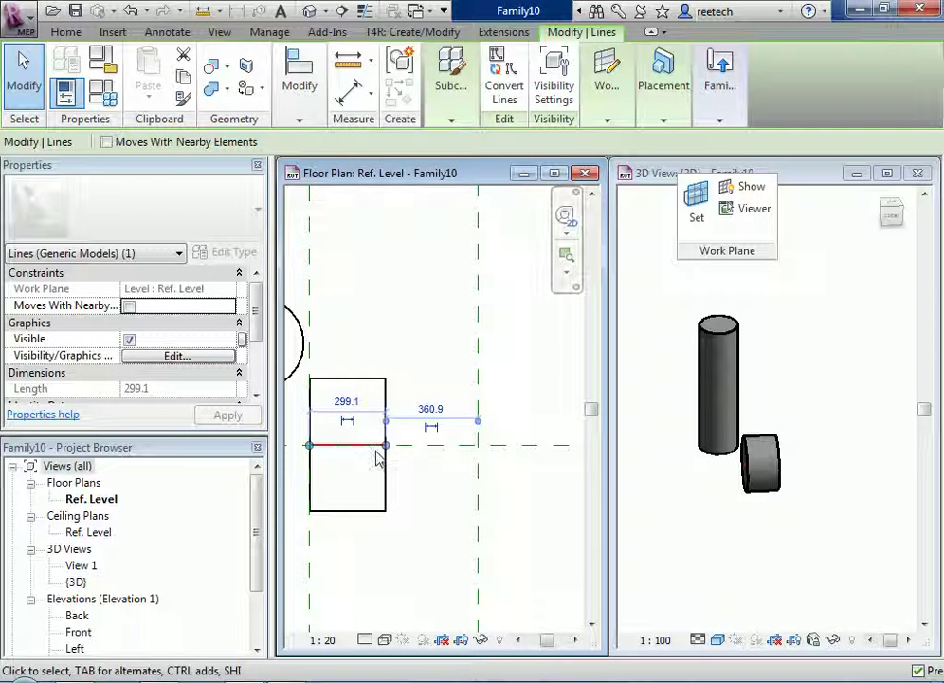
pyautogui.moveTo(389, 450); pyautogui.dragTo(478, 445)
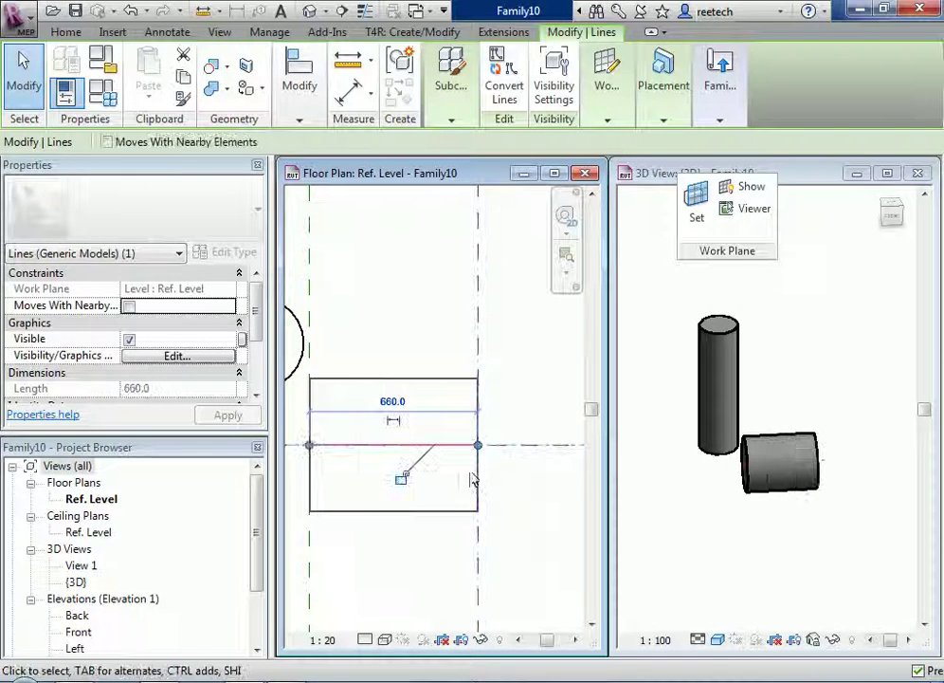
# - Move the right vertical reference plane slightly farther out, then align the path line's endpoint to it and lock the alignment
pyautogui.click(481, 341)
pyautogui.moveTo(485, 338); pyautogui.dragTo(512, 332)
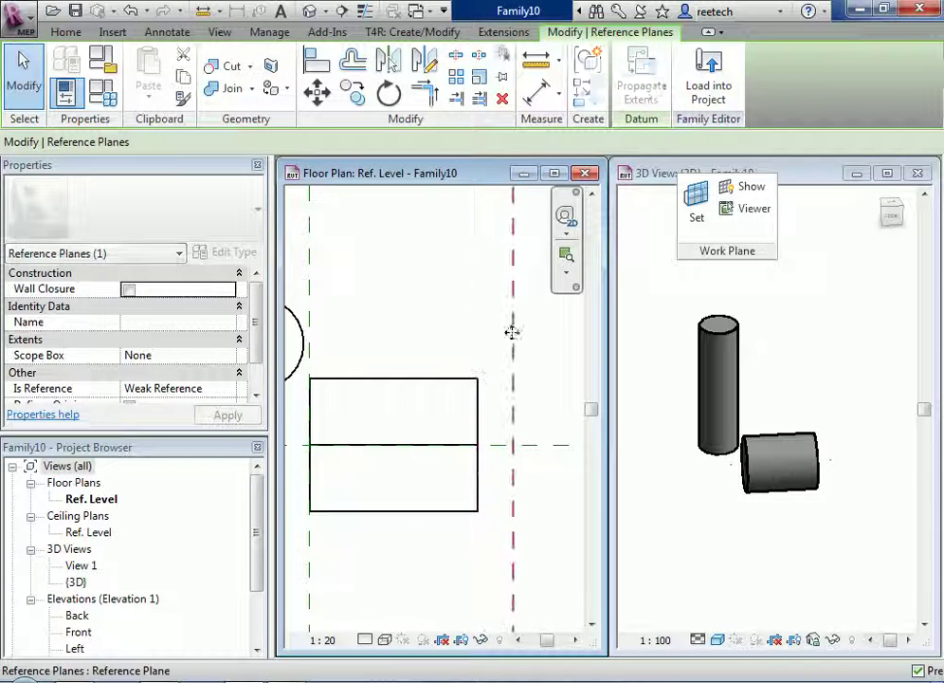
pyautogui.click(417, 414)
pyautogui.press('a')
pyautogui.press('l')
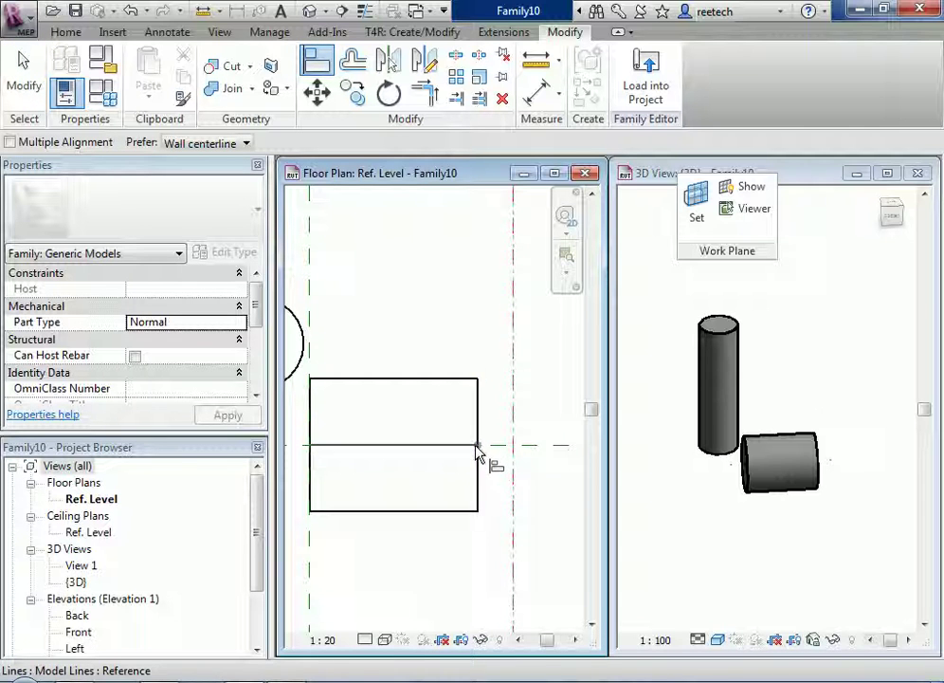
pyautogui.click(477, 453)
pyautogui.click(545, 443)
pyautogui.scroll(-3, 527, 381)
pyautogui.rightClick(493, 350)
pyautogui.click(512, 367)
pyautogui.rightClick(465, 333)
pyautogui.click(486, 348)
# - Test the locked sweep by moving the right reference plane outward and back to 660 from the centre plane, then check the dimension
pyautogui.moveTo(491, 349); pyautogui.dragTo(468, 361, button='middle')
pyautogui.click(498, 338)
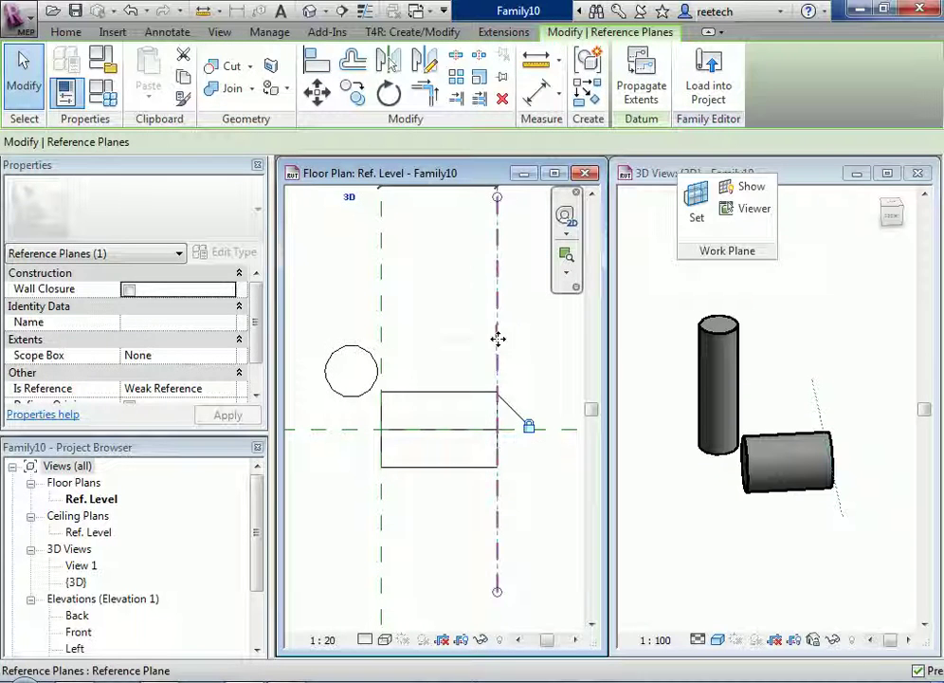
pyautogui.moveTo(534, 341); pyautogui.dragTo(531, 341)
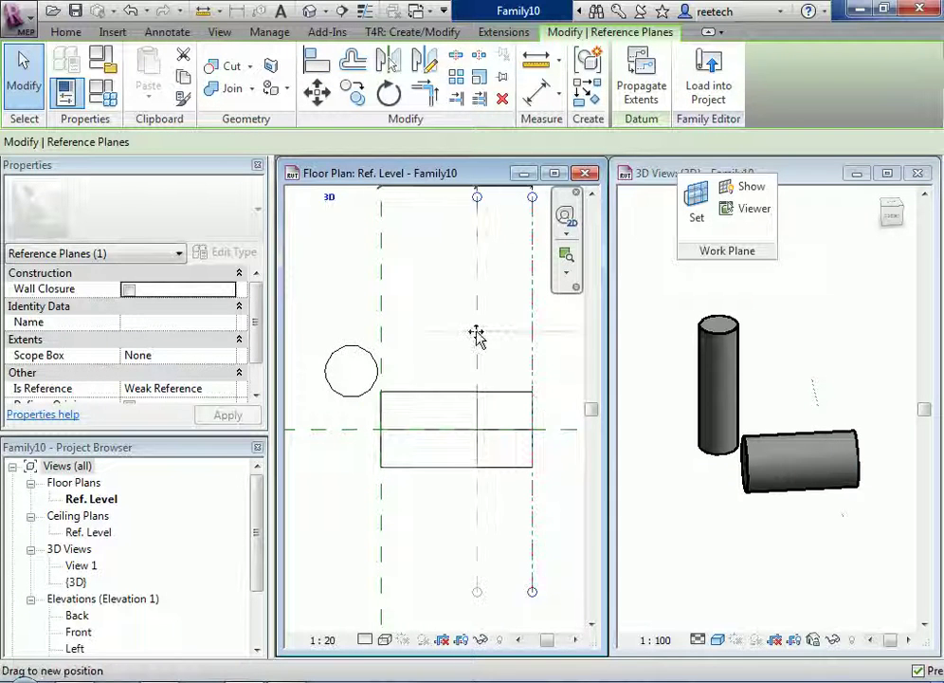
pyautogui.moveTo(476, 332); pyautogui.dragTo(478, 334)
pyautogui.scroll(-1, 478, 336)
pyautogui.moveTo(493, 347); pyautogui.dragTo(497, 428, button='middle')
pyautogui.click(470, 304)
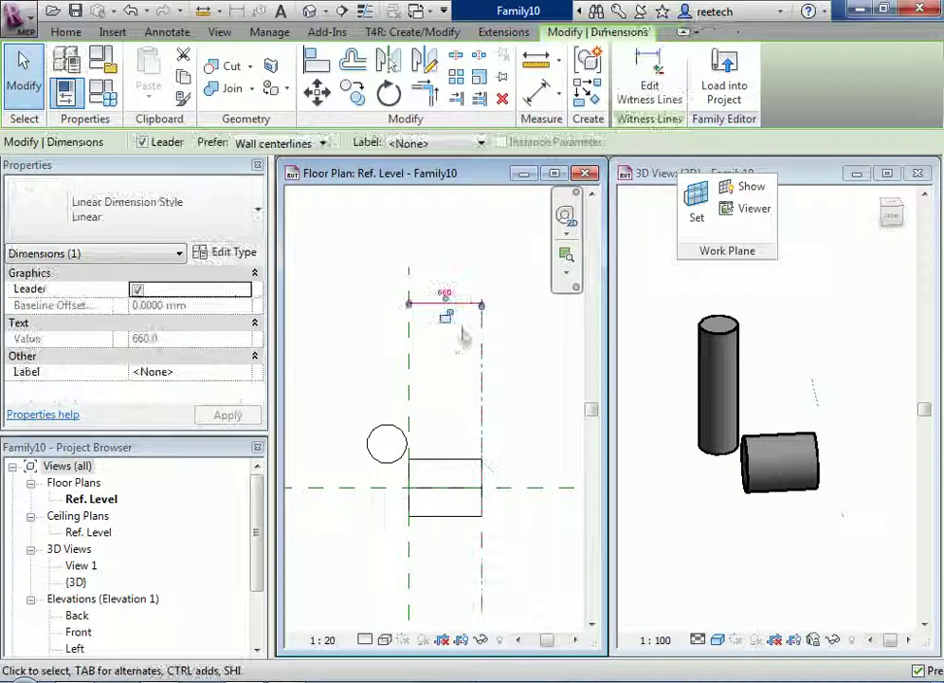
pyautogui.scroll(-1, 461, 371)
pyautogui.click(548, 396)
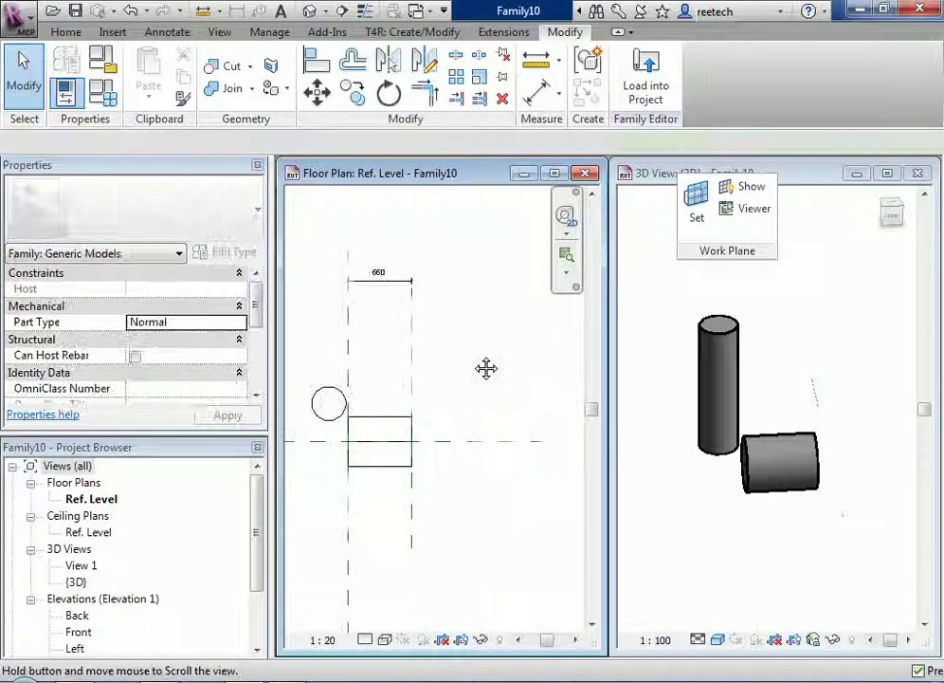